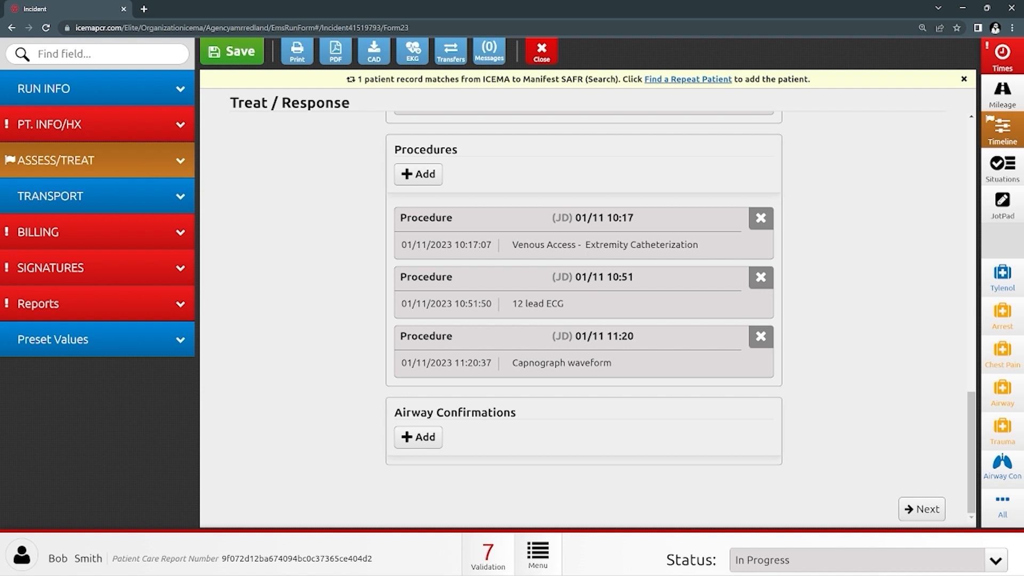
# Step: Open the Download Transfer list for the incident, check its date, unit and call sign filters, and close it
pyautogui.click(450, 52)
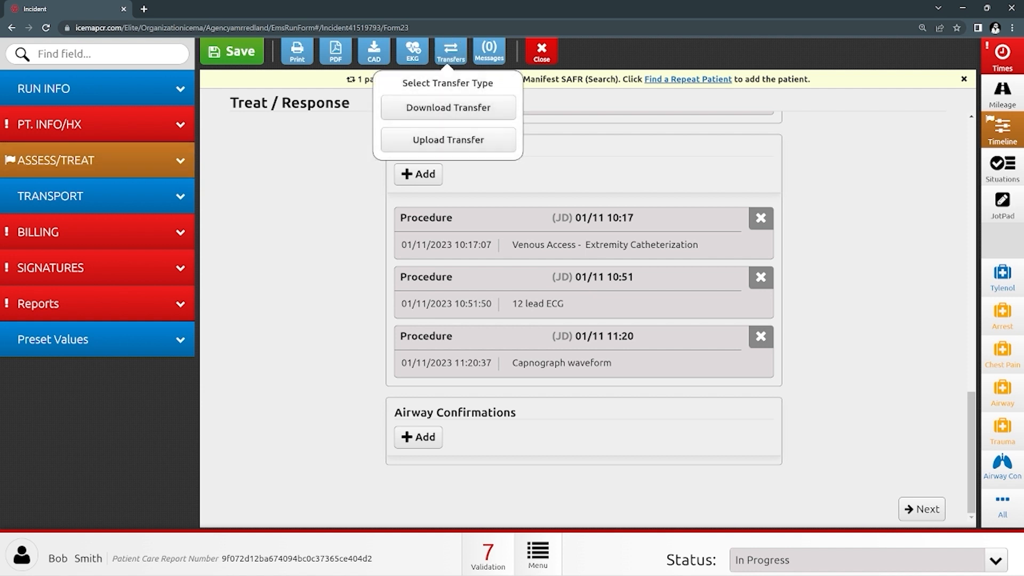
pyautogui.click(448, 107)
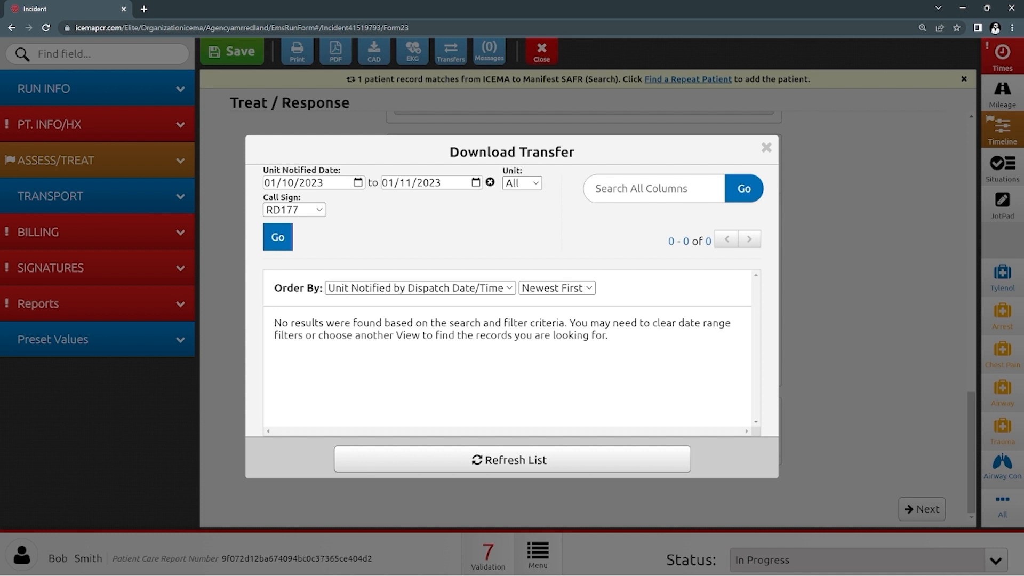
pyautogui.press('Escape')
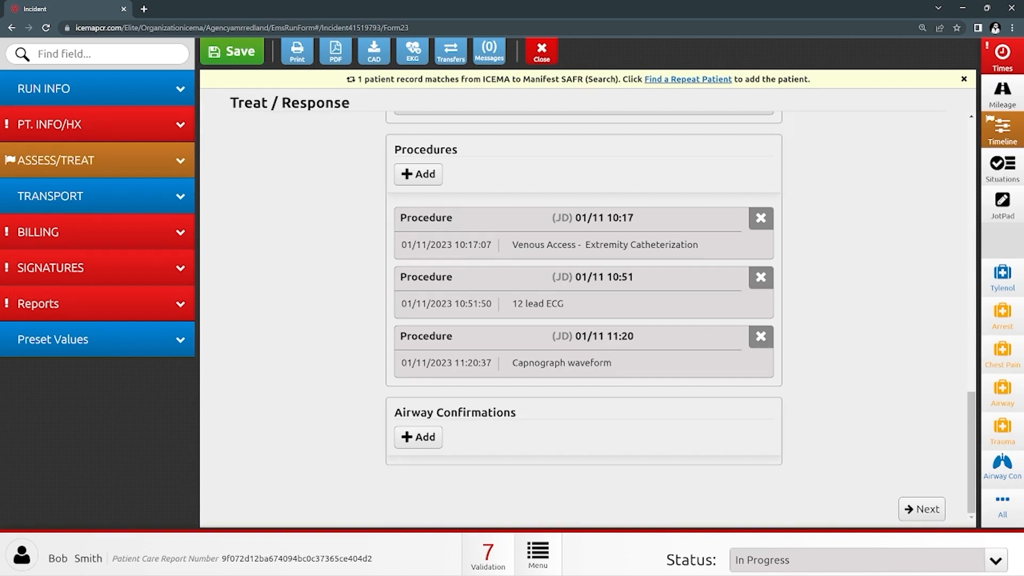
# Step: Review the assessments, medications and other records under Treat / Response in the Assess/Treat section
pyautogui.click(56, 160)
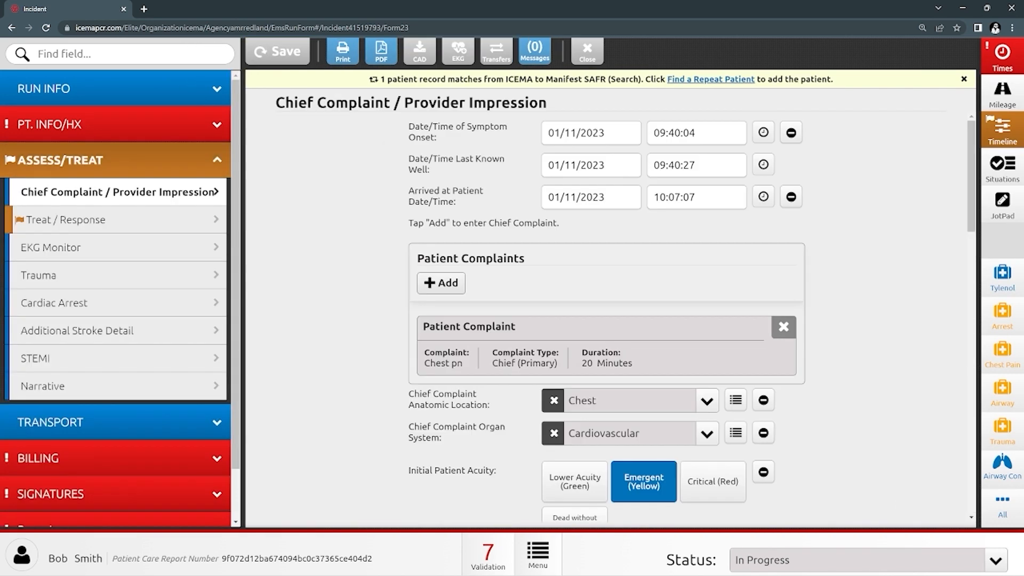
pyautogui.click(68, 220)
pyautogui.scroll(-15, 599, 320)
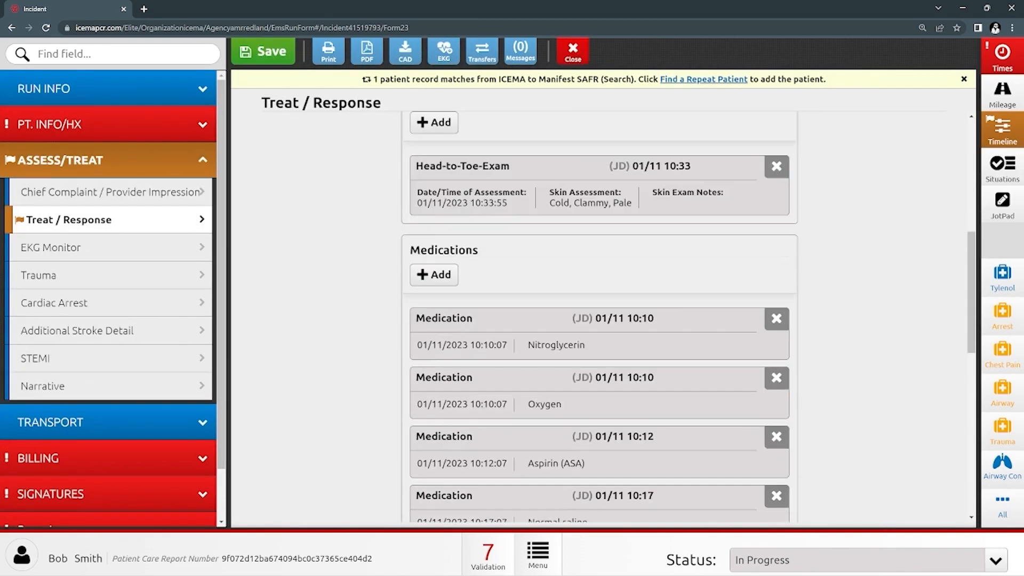
pyautogui.scroll(15, 599, 320)
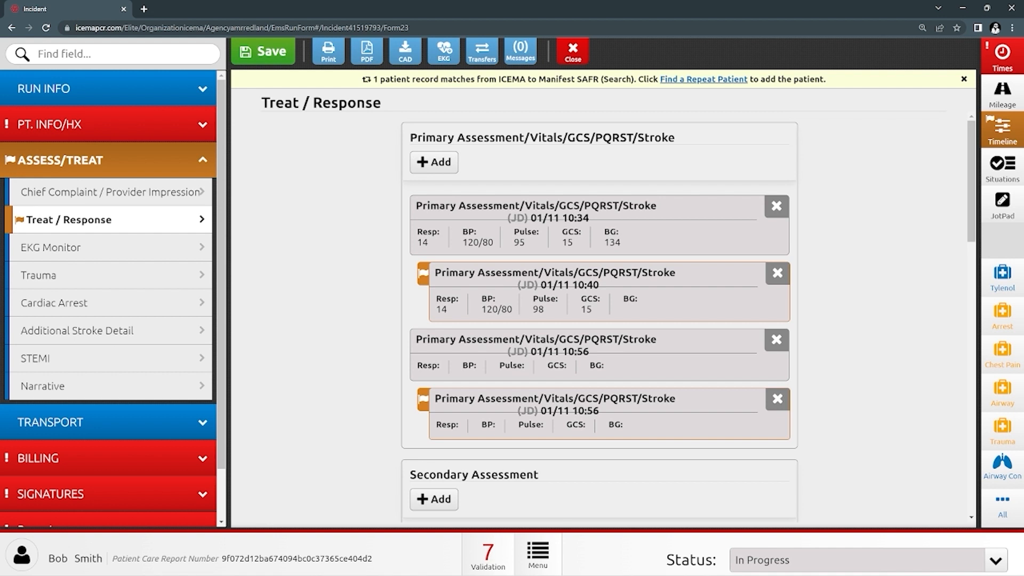
# Step: In Incident Info, try "Yes, With Pre-Arrival Instructions" for EMD Performed - CARES-25, and return it to No
pyautogui.click(108, 88)
pyautogui.scroll(-10, 586, 319)
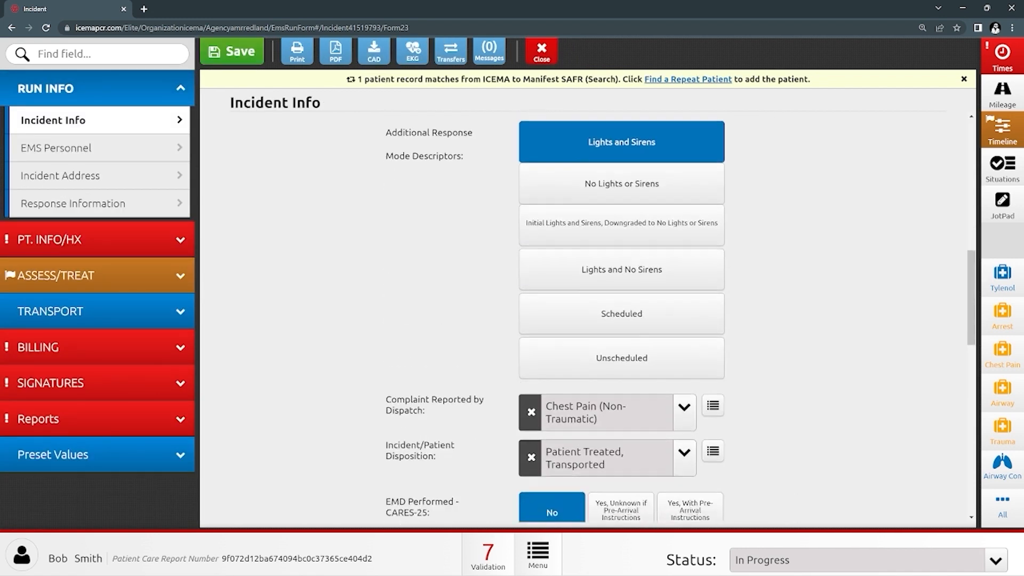
pyautogui.scroll(-5, 586, 320)
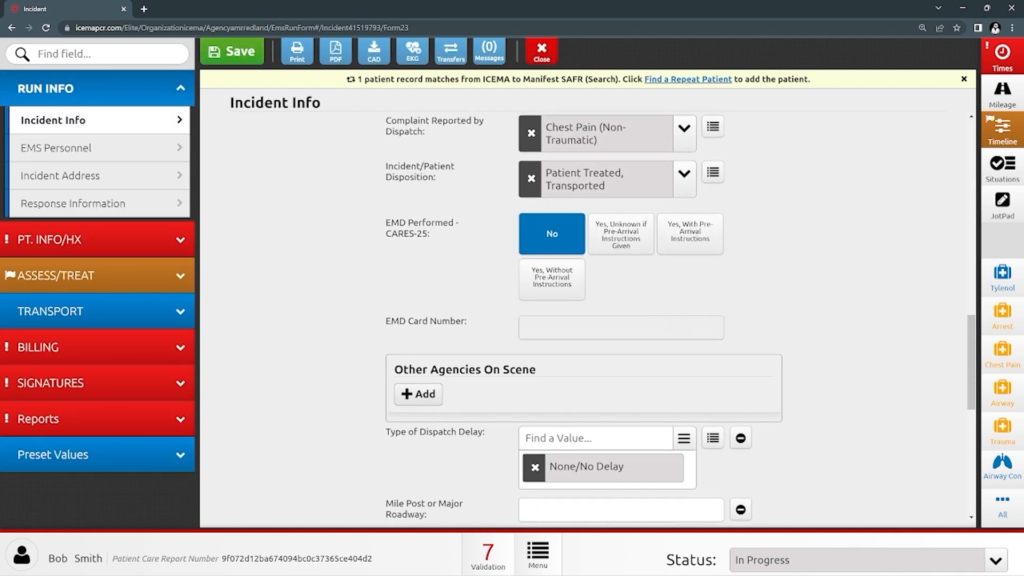
pyautogui.scroll(5, 641, 318)
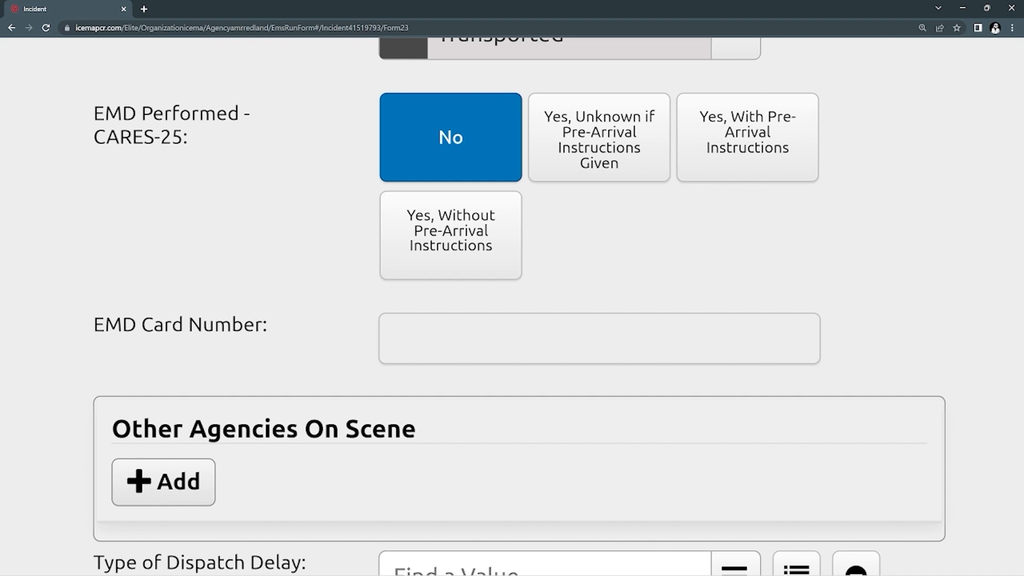
pyautogui.click(748, 137)
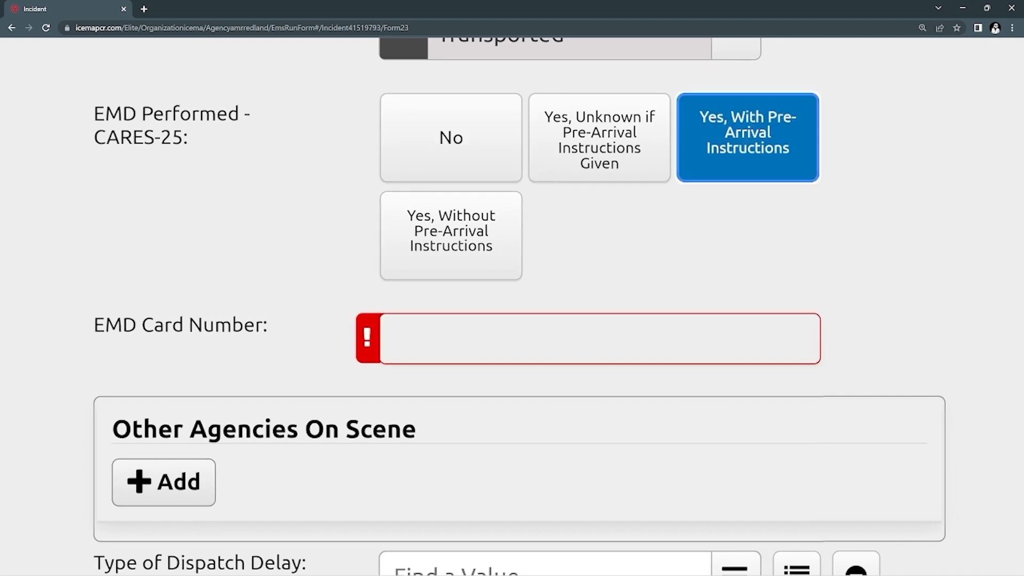
pyautogui.click(452, 134)
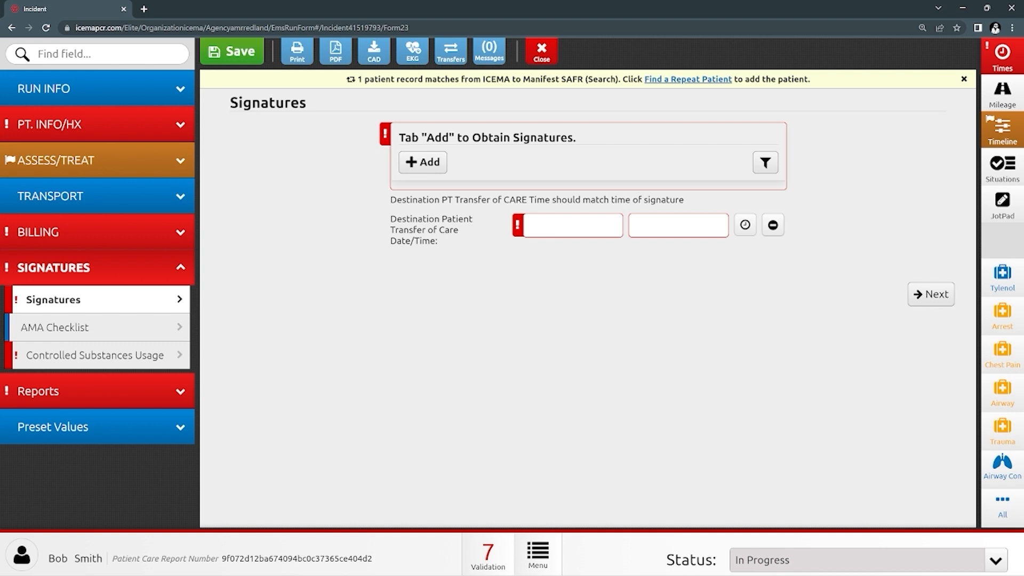
# Step: Add a Patient Signature entry and a Primary Crew Signature entry to the Signatures page, leaving both unsigned
pyautogui.click(422, 162)
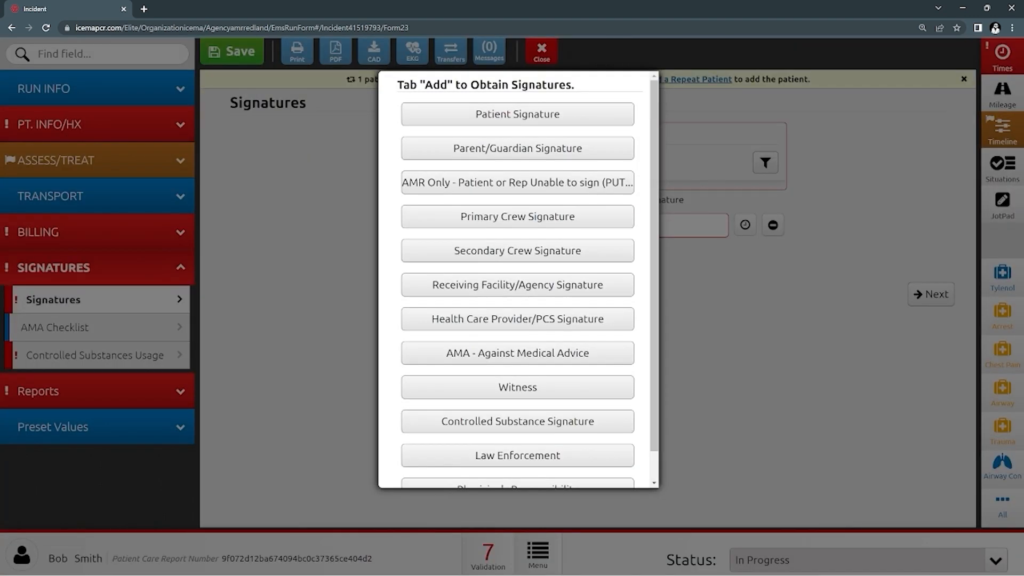
pyautogui.click(591, 114)
pyautogui.click(516, 74)
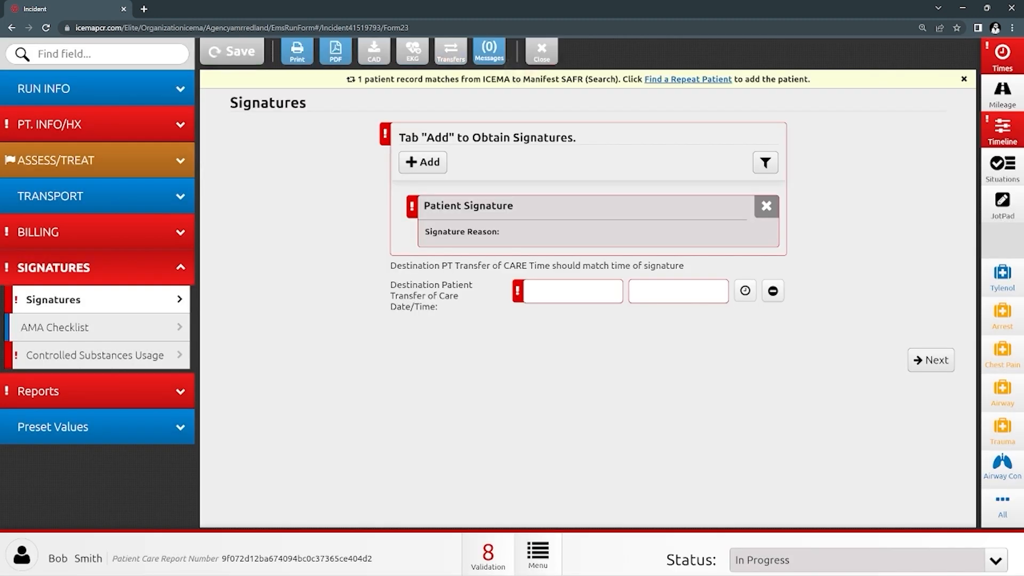
pyautogui.click(422, 162)
pyautogui.click(523, 215)
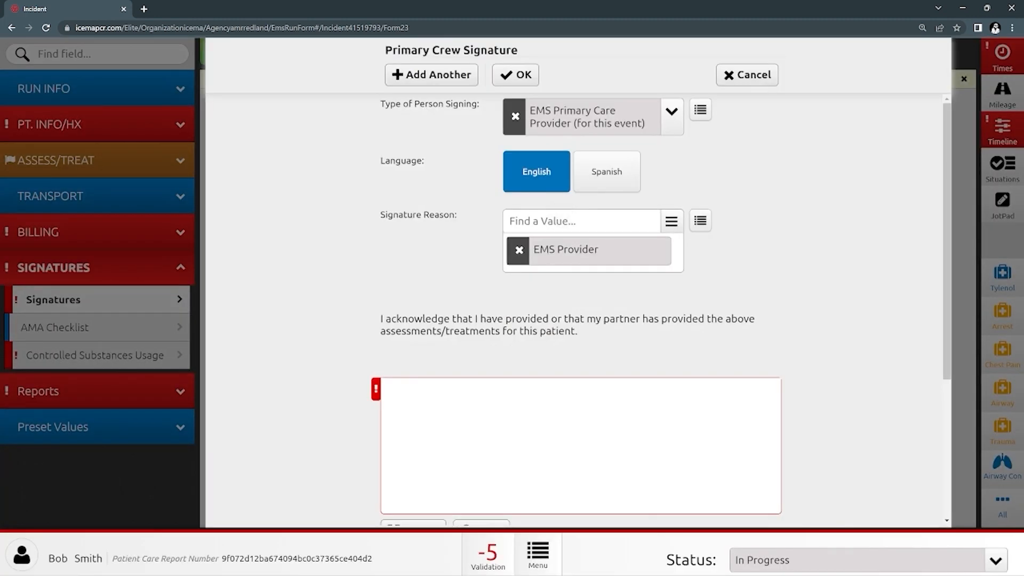
pyautogui.click(516, 74)
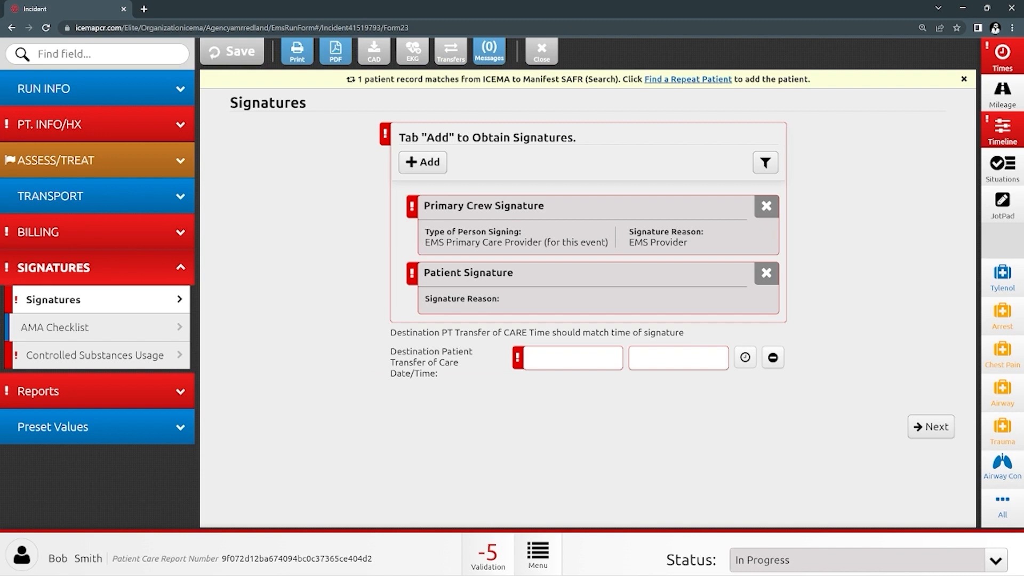
# Step: Add unsigned Receiving Facility/Agency Signature and Secondary Crew Signature entries with their default signer types and reasons
pyautogui.click(423, 162)
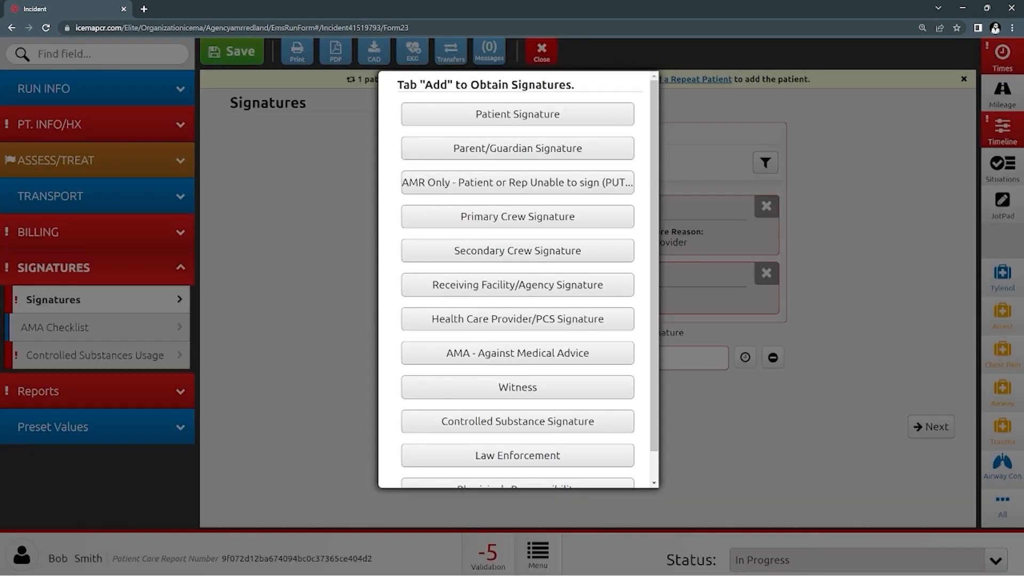
pyautogui.click(517, 284)
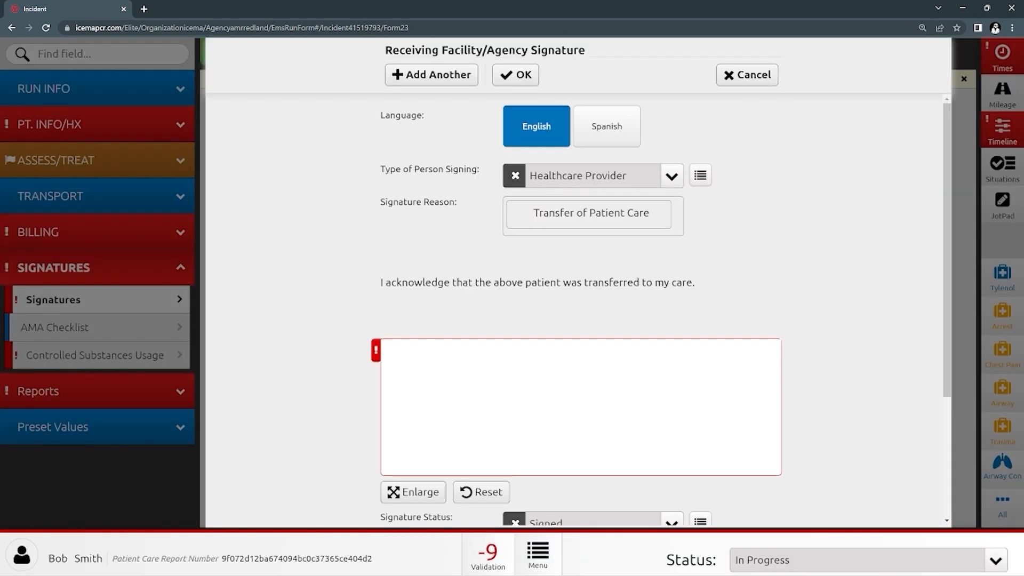
pyautogui.click(515, 74)
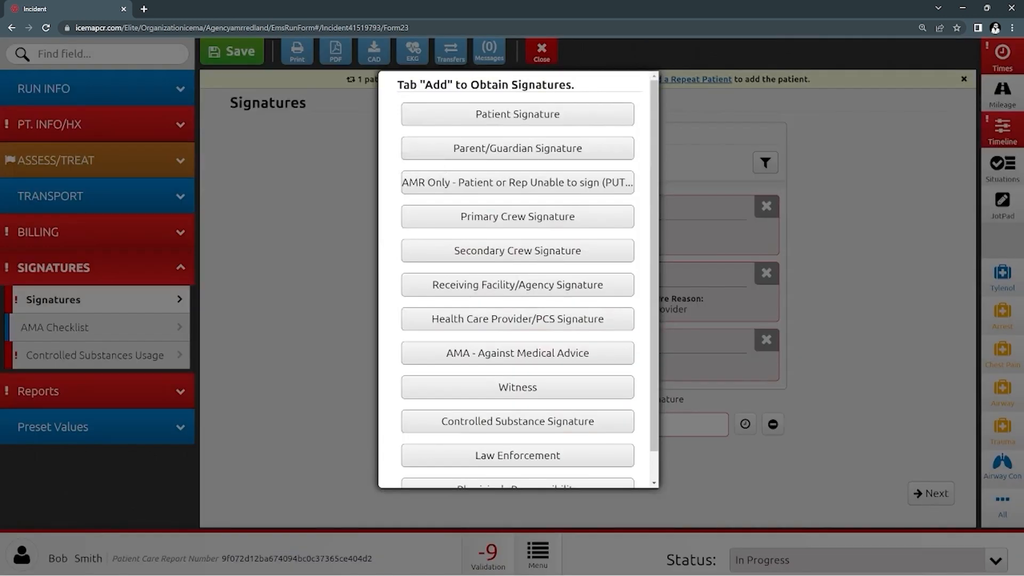
pyautogui.click(517, 250)
pyautogui.click(515, 75)
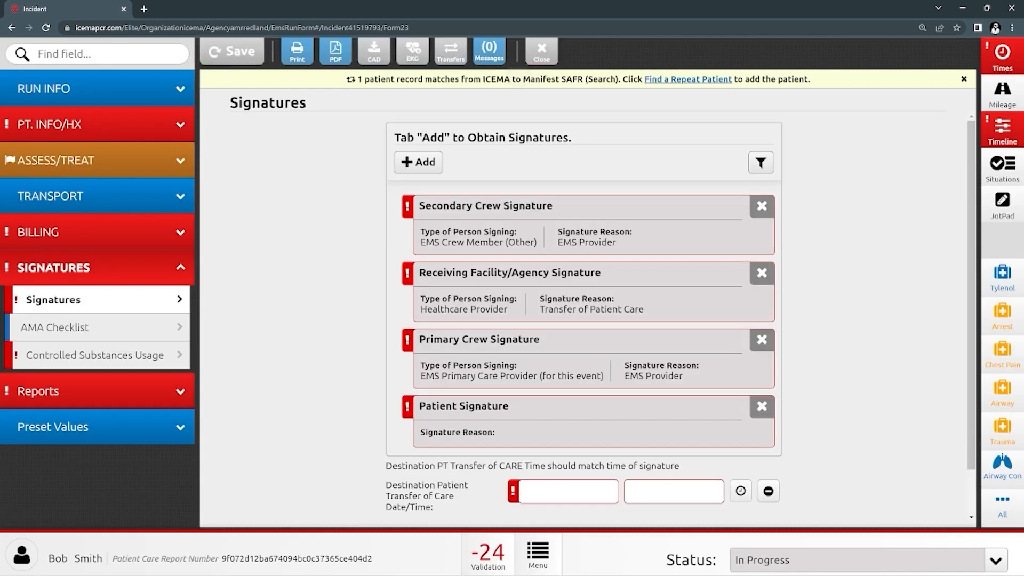
# Step: Add unsigned AMA - Against Medical Advice and Controlled Substance Signature entries with their default signature reasons
pyautogui.click(418, 162)
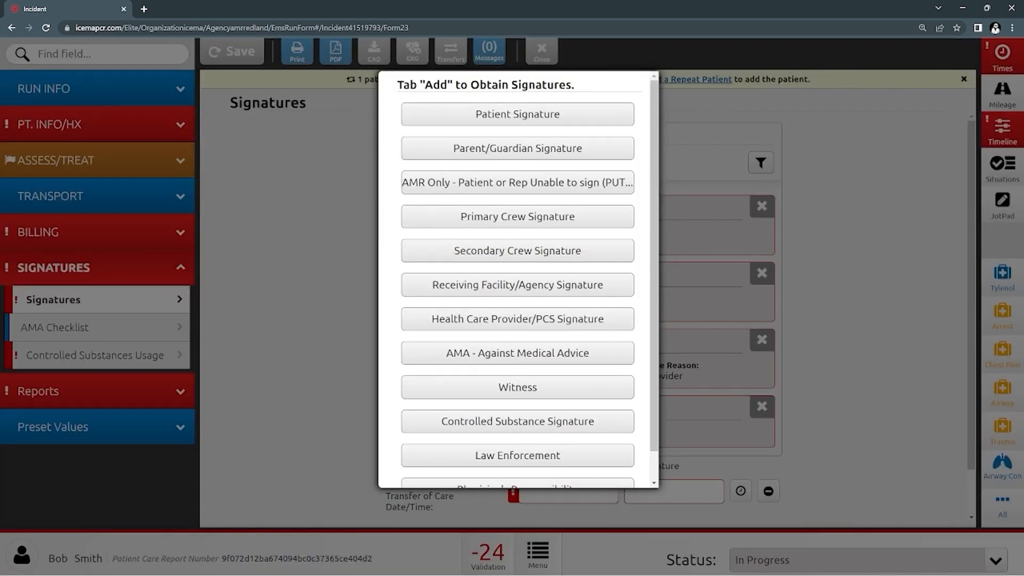
pyautogui.scroll(-1, 517, 280)
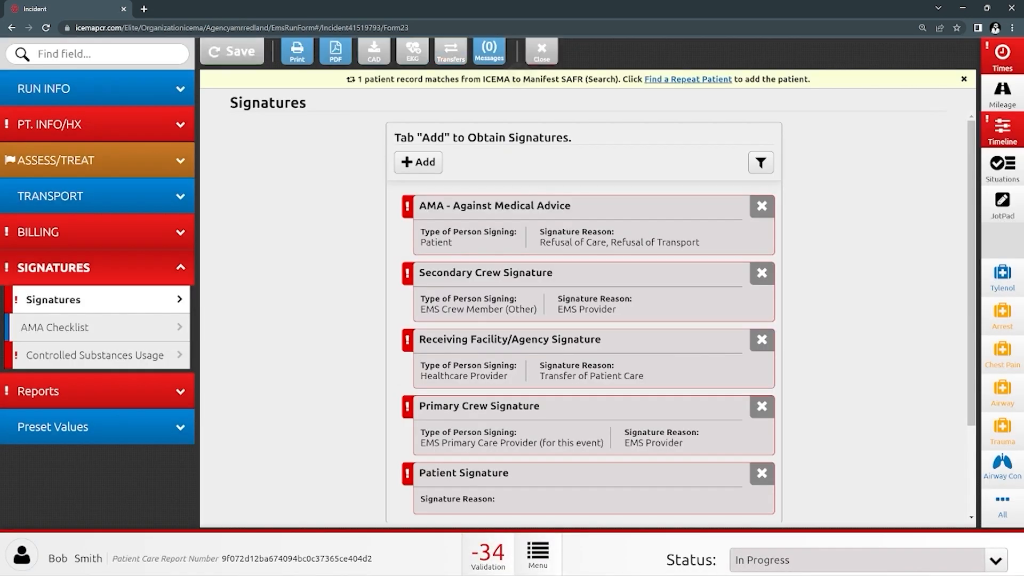
pyautogui.click(418, 162)
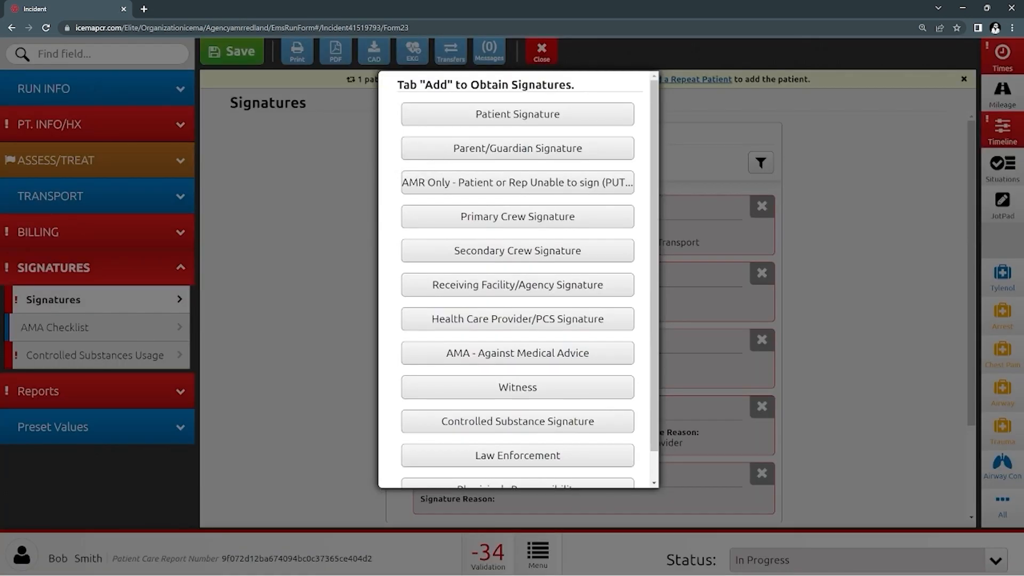
pyautogui.click(517, 421)
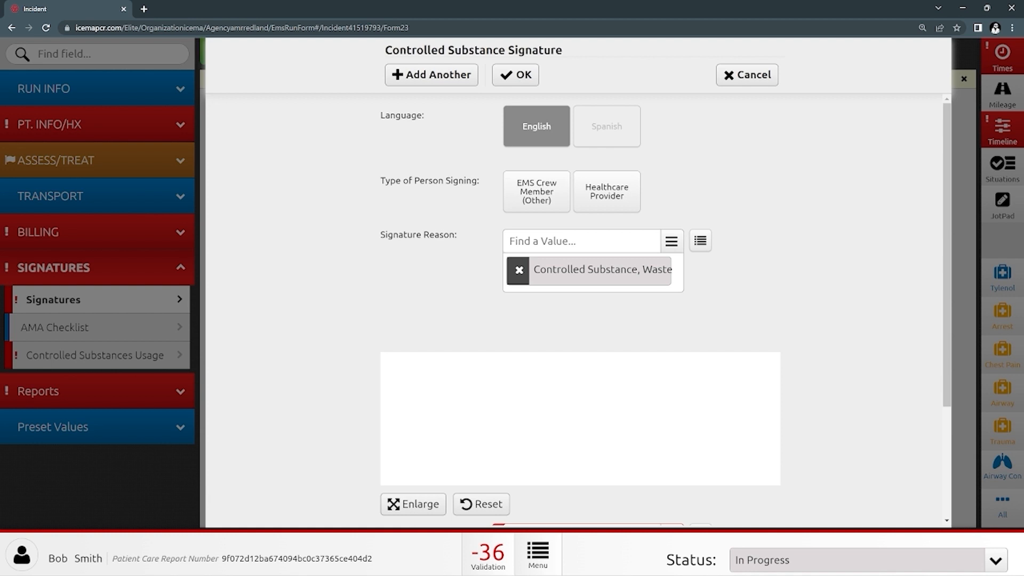
pyautogui.click(515, 75)
# Step: Examine the list of added signature entries and the Destination Patient Transfer of Care date/time field
pyautogui.scroll(-3, 584, 320)
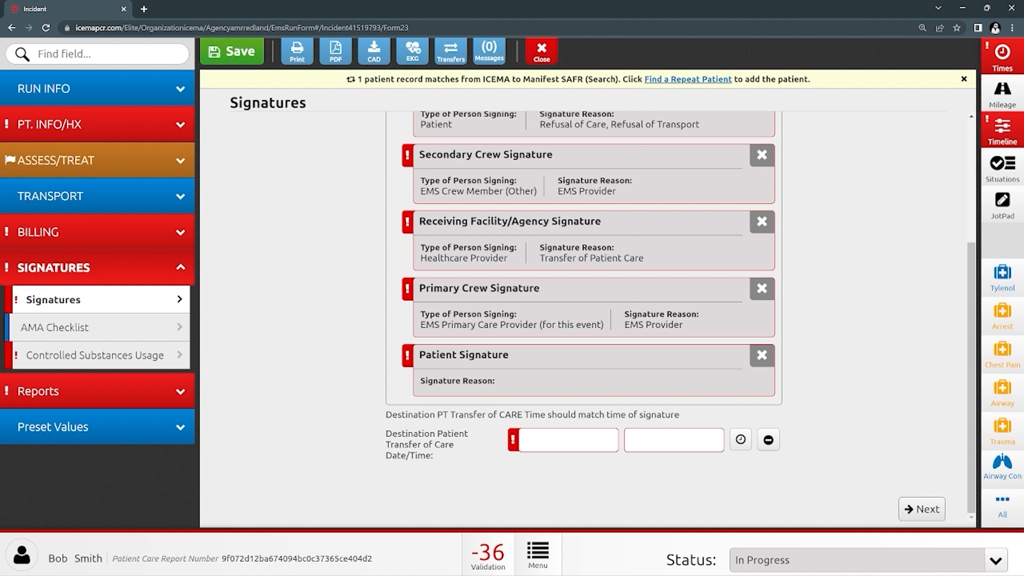
pyautogui.scroll(4, 584, 320)
pyautogui.scroll(-4, 584, 319)
pyautogui.scroll(2, 584, 320)
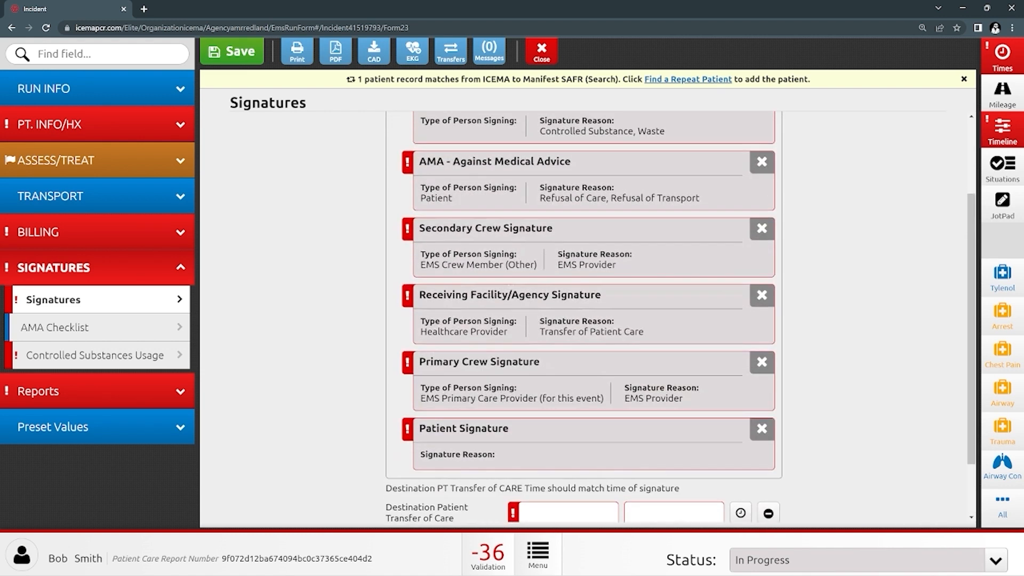
pyautogui.scroll(1, 584, 320)
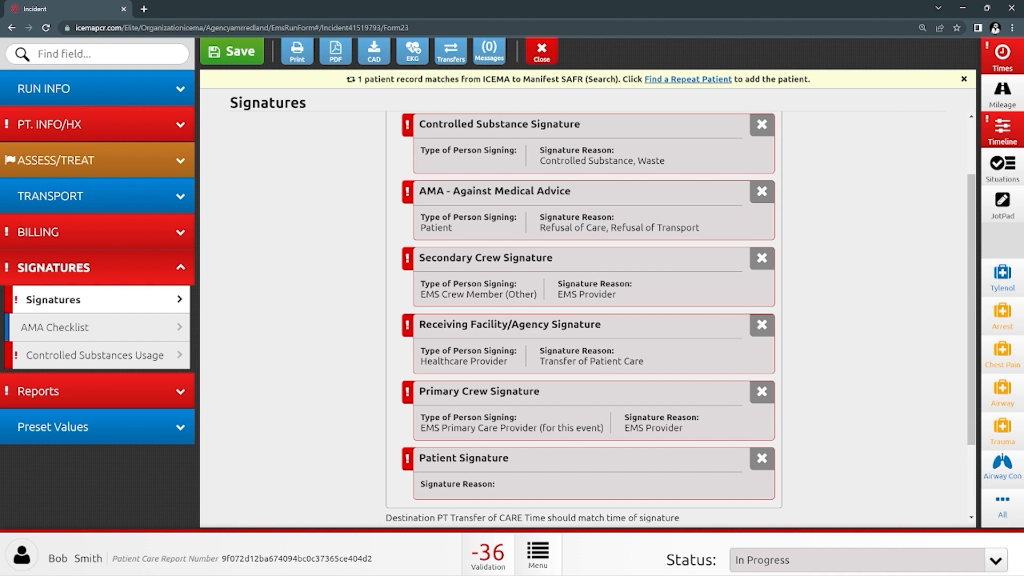
pyautogui.scroll(-2, 583, 309)
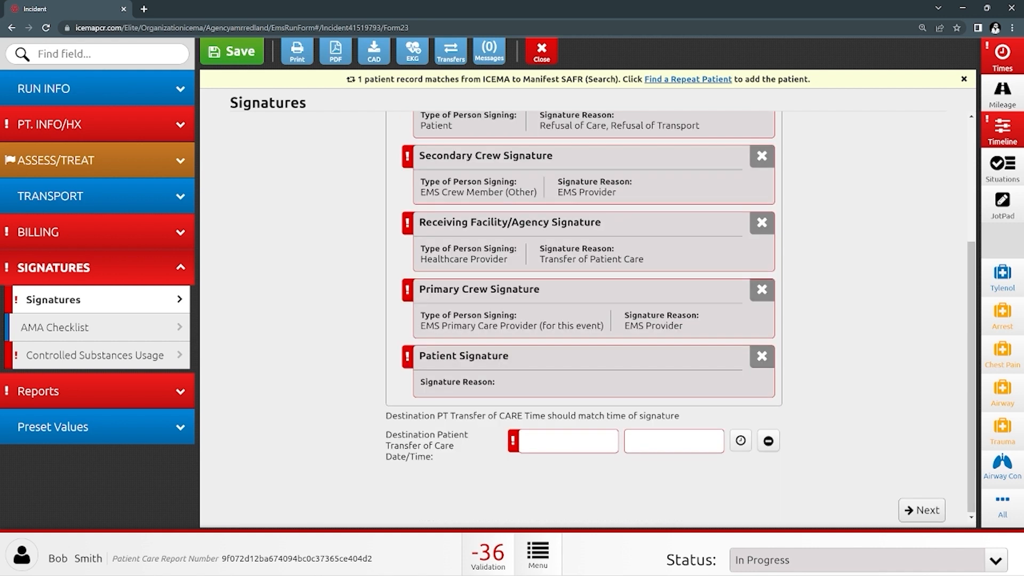
pyautogui.scroll(2, 584, 310)
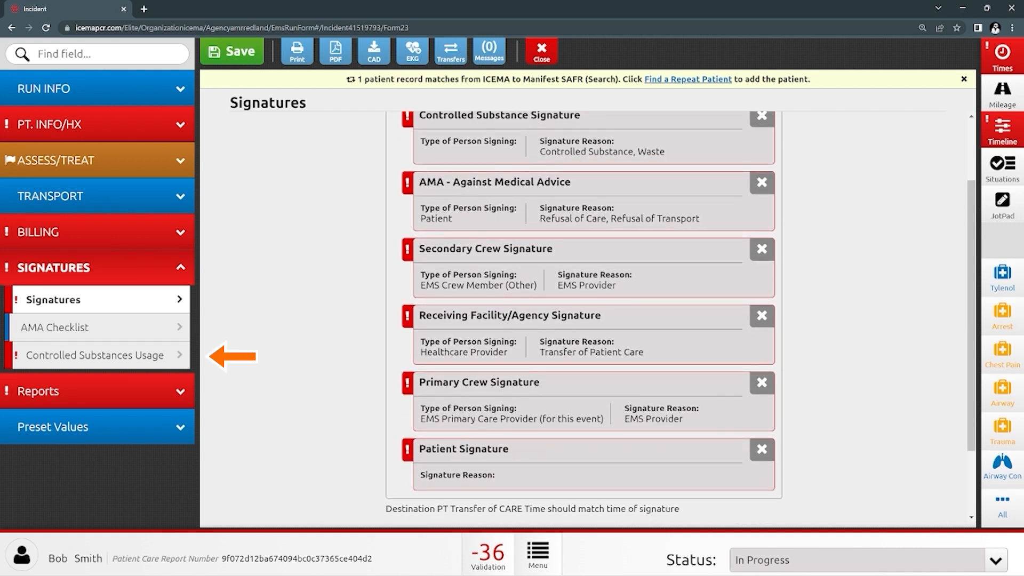
# Step: Add a Controlled Substances Usage entry for Fentanyl with 50 as the amount administered and 50 as the amount wasted
pyautogui.click(95, 355)
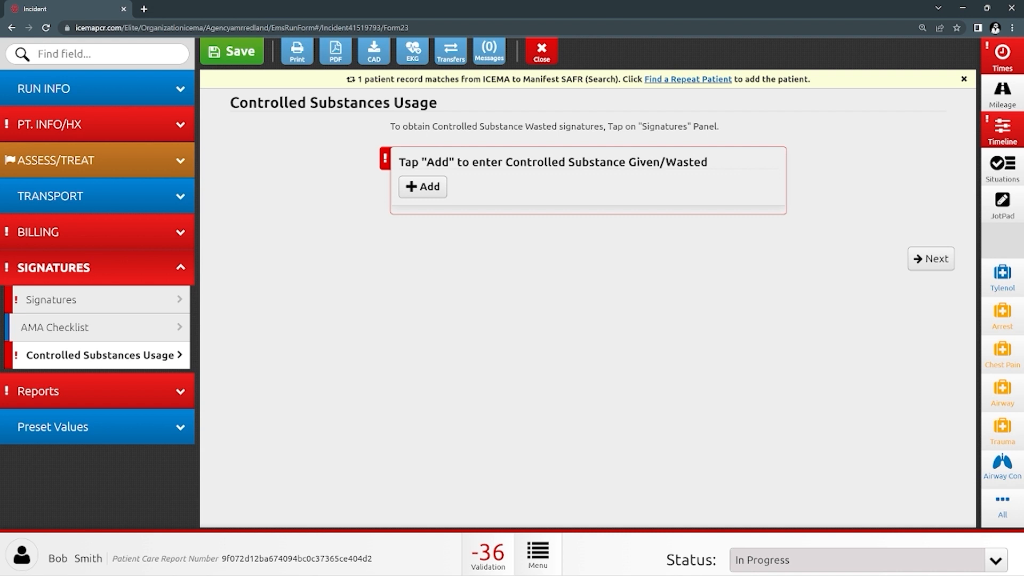
pyautogui.click(422, 187)
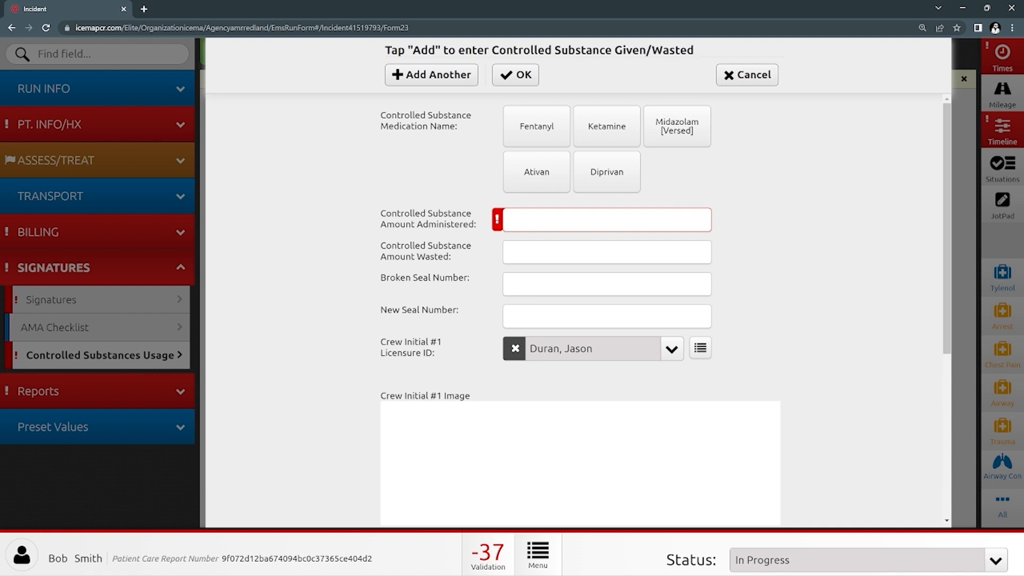
pyautogui.click(536, 127)
pyautogui.click(606, 220)
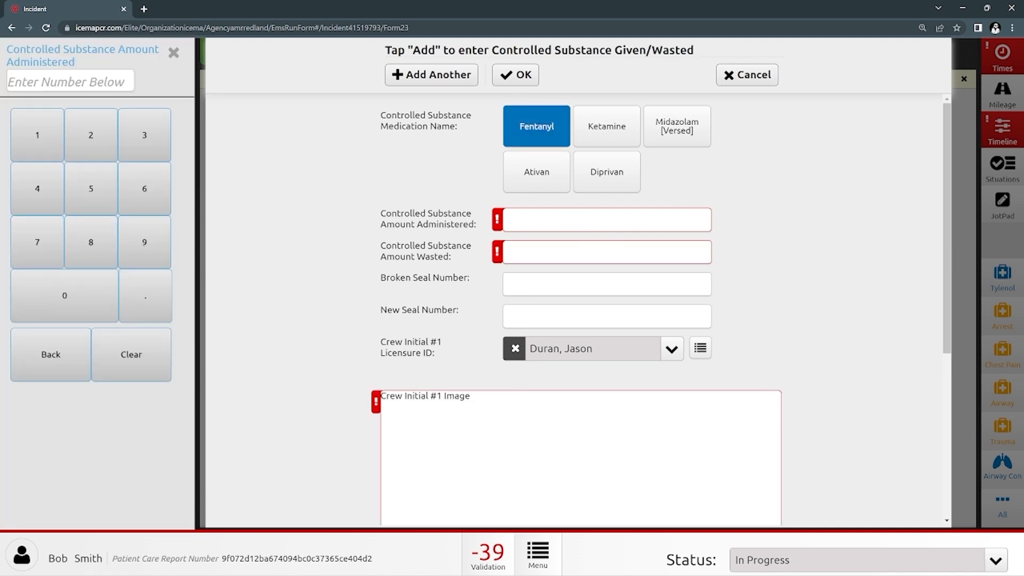
pyautogui.click(90, 189)
pyautogui.click(65, 295)
pyautogui.click(607, 252)
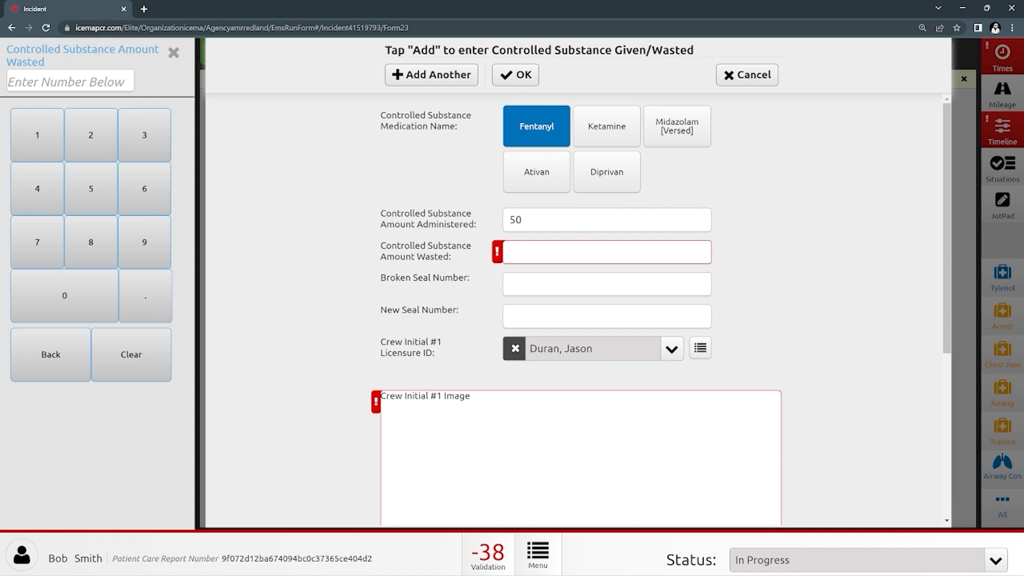
pyautogui.click(91, 189)
pyautogui.click(65, 295)
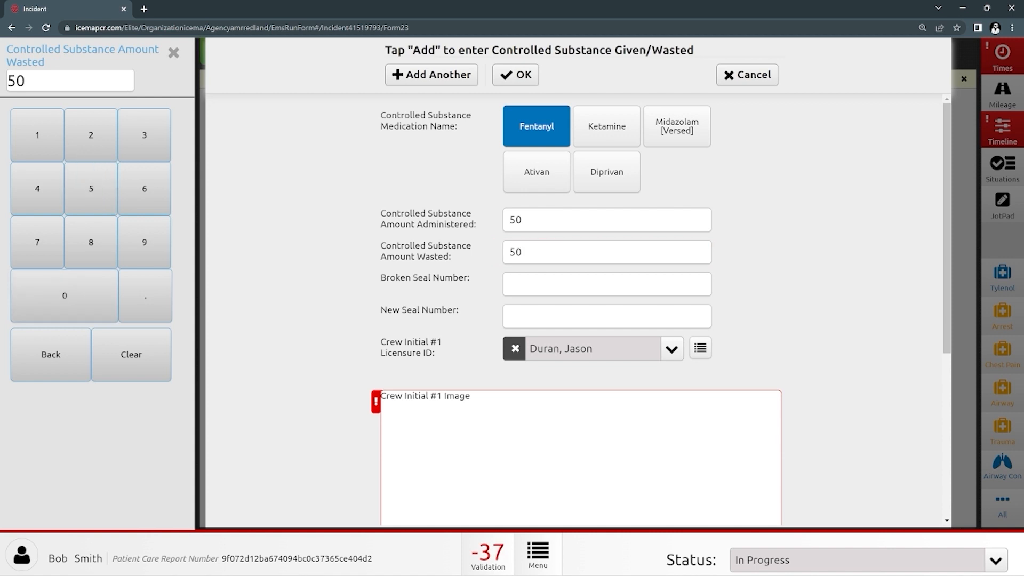
pyautogui.click(173, 53)
# Step: Draw the first crew member's initials freehand in the Crew Initial #1 Image area of the controlled substance entry
pyautogui.scroll(-5, 580, 309)
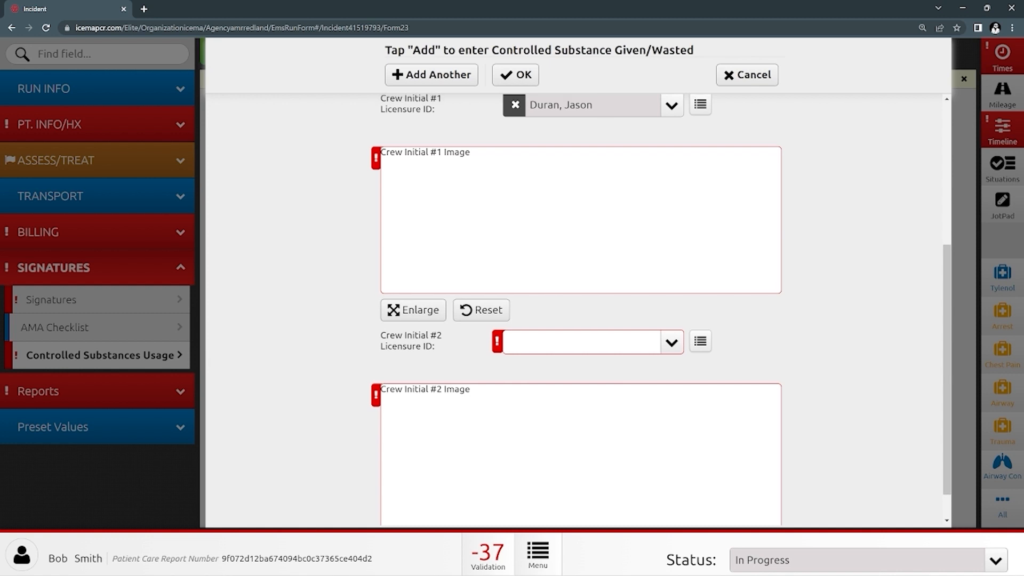
pyautogui.scroll(1, 580, 309)
pyautogui.moveTo(451, 276); pyautogui.dragTo(618, 210)
pyautogui.moveTo(542, 233)
pyautogui.mouseDown()
pyautogui.moveTo(485, 290)
pyautogui.moveTo(483, 274)
pyautogui.mouseUp()
pyautogui.moveTo(542, 234)
pyautogui.mouseDown()
pyautogui.moveTo(596, 267)
pyautogui.moveTo(780, 266)
pyautogui.mouseUp()
pyautogui.scroll(-2, 580, 309)
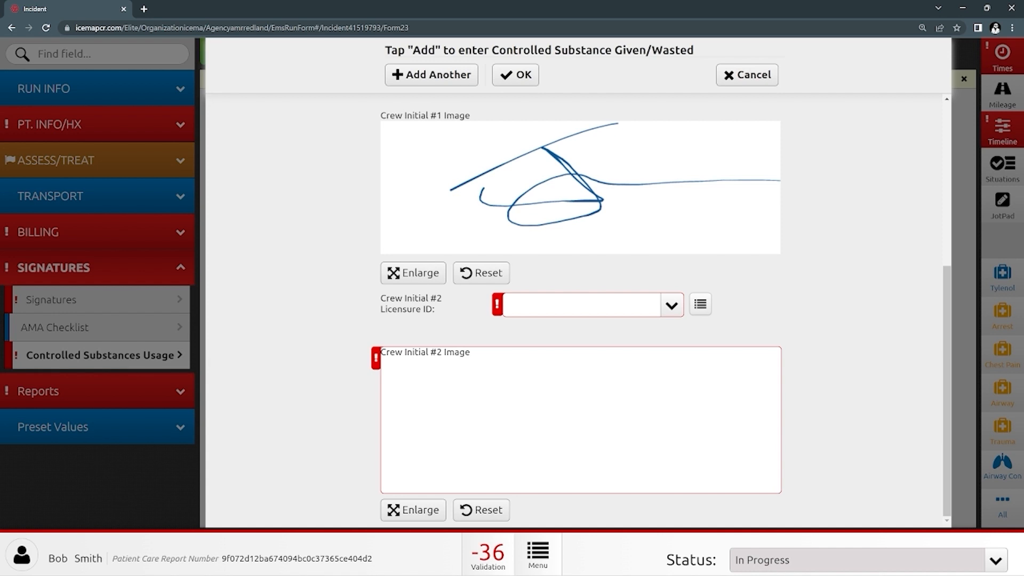
# Step: Draw the second crew member's initials freehand in the Crew Initial #2 Image area of the controlled substance entry
pyautogui.moveTo(465, 425); pyautogui.dragTo(647, 370)
pyautogui.moveTo(565, 368); pyautogui.dragTo(626, 447)
pyautogui.moveTo(451, 443); pyautogui.dragTo(589, 431)
pyautogui.moveTo(513, 414)
pyautogui.mouseDown()
pyautogui.moveTo(702, 385)
pyautogui.moveTo(533, 434)
pyautogui.mouseUp()
pyautogui.moveTo(677, 408); pyautogui.dragTo(524, 443)
pyautogui.moveTo(589, 430)
pyautogui.mouseDown()
pyautogui.moveTo(664, 358)
pyautogui.moveTo(423, 394)
pyautogui.moveTo(477, 422)
pyautogui.moveTo(696, 448)
pyautogui.mouseUp()
# Step: Assign the first current crew member as the Crew Initial #2 Licensure ID and accept the controlled substance entry
pyautogui.click(581, 305)
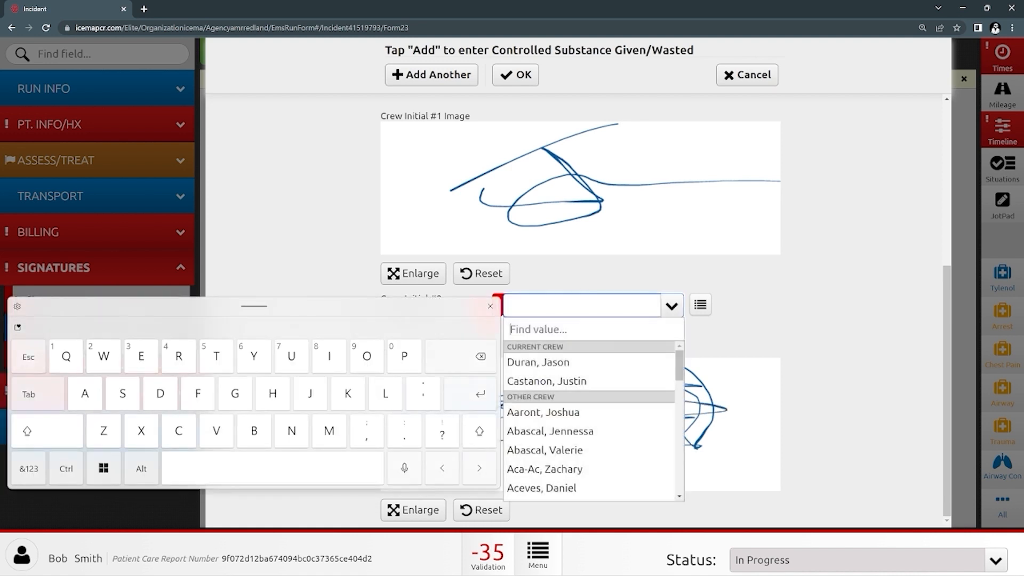
pyautogui.click(554, 360)
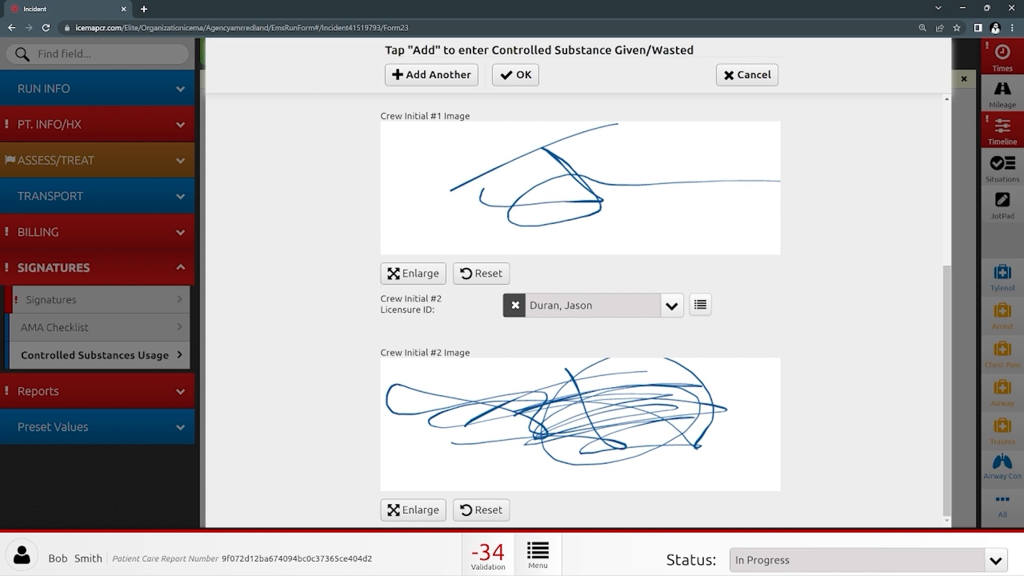
pyautogui.scroll(5, 580, 311)
pyautogui.click(515, 75)
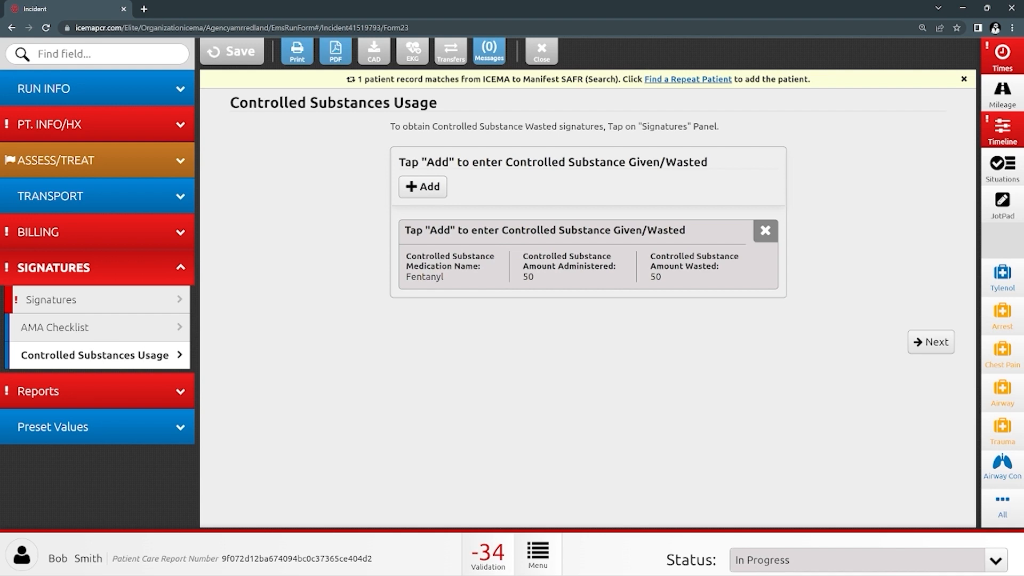
# Step: In the Patient Signature entry, add reasons HIPAA acknowledgement/Release, Permission to Transport, Permission to Treat and Release for Billing, and fill in the patient's name automatically
pyautogui.click(51, 300)
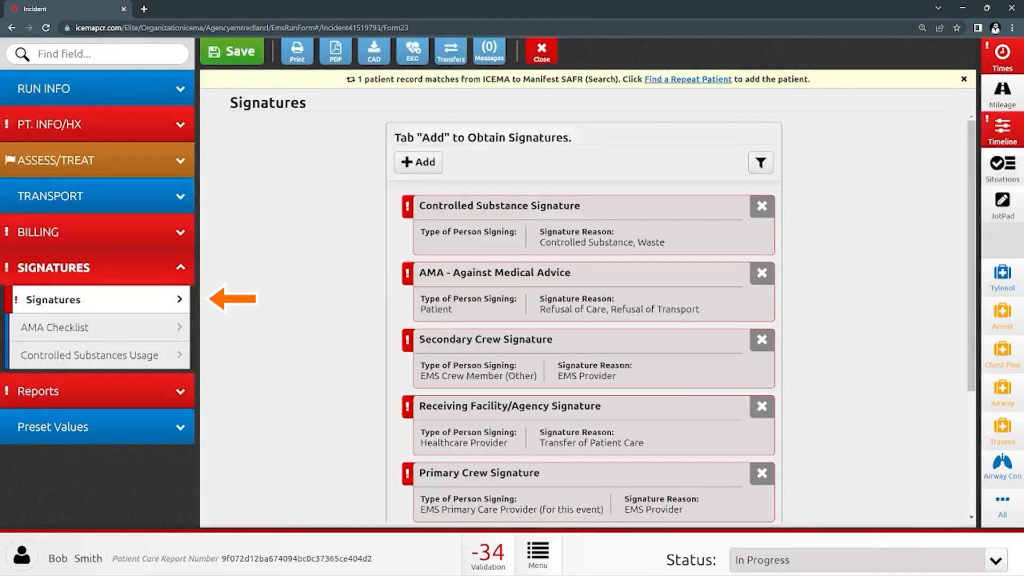
pyautogui.scroll(-3, 584, 314)
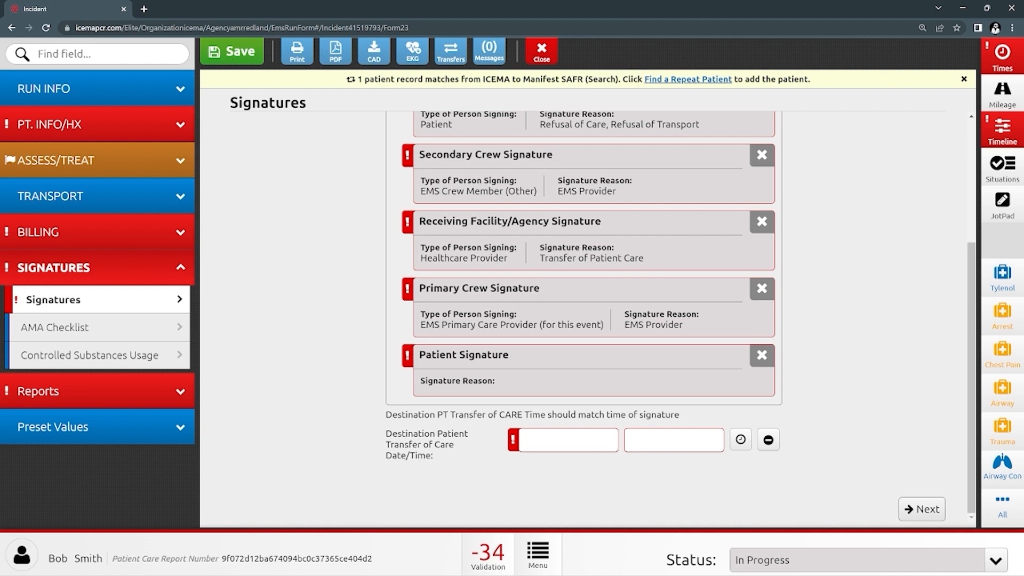
pyautogui.click(638, 366)
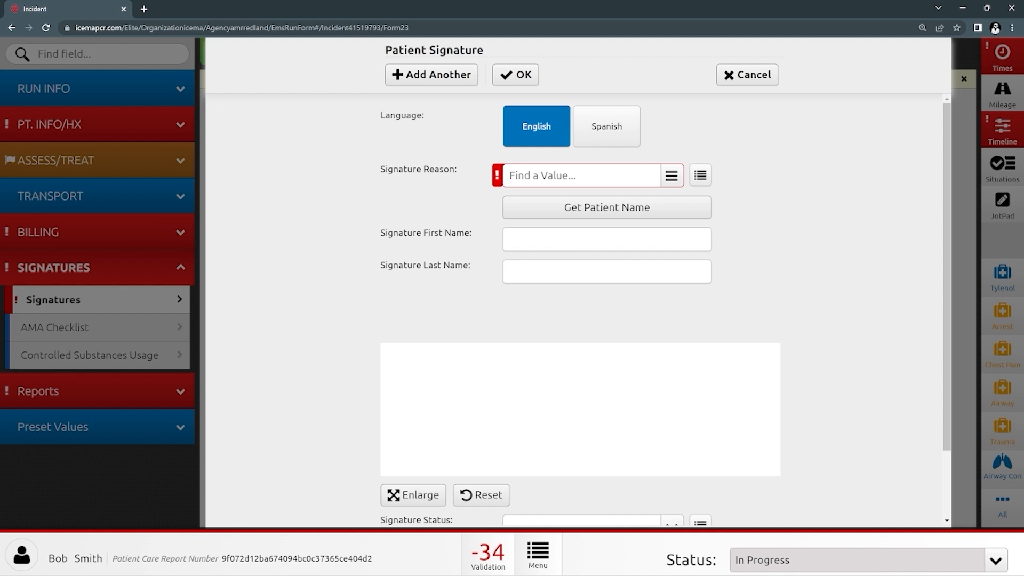
pyautogui.click(582, 175)
pyautogui.click(588, 197)
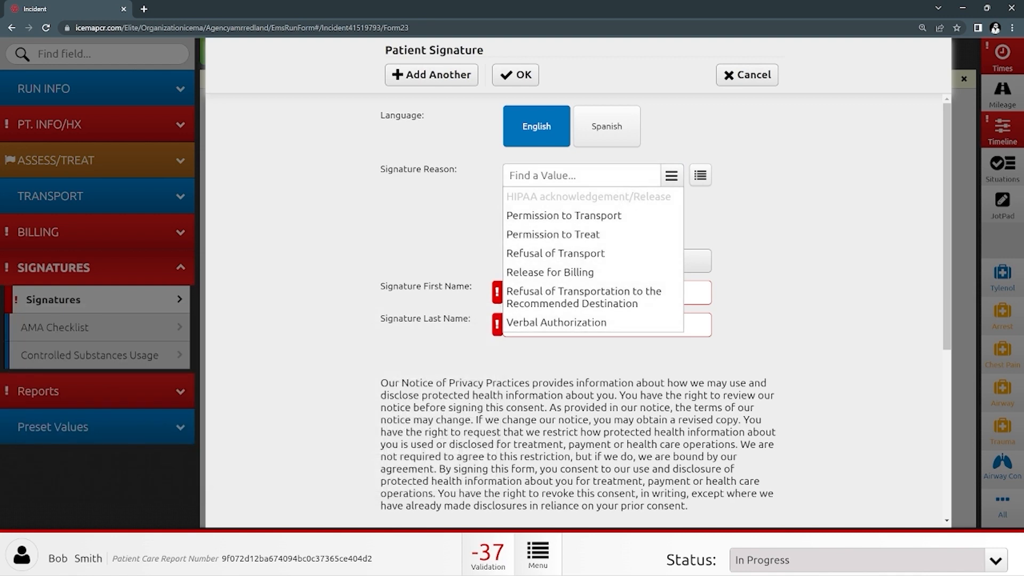
pyautogui.click(564, 216)
pyautogui.click(553, 234)
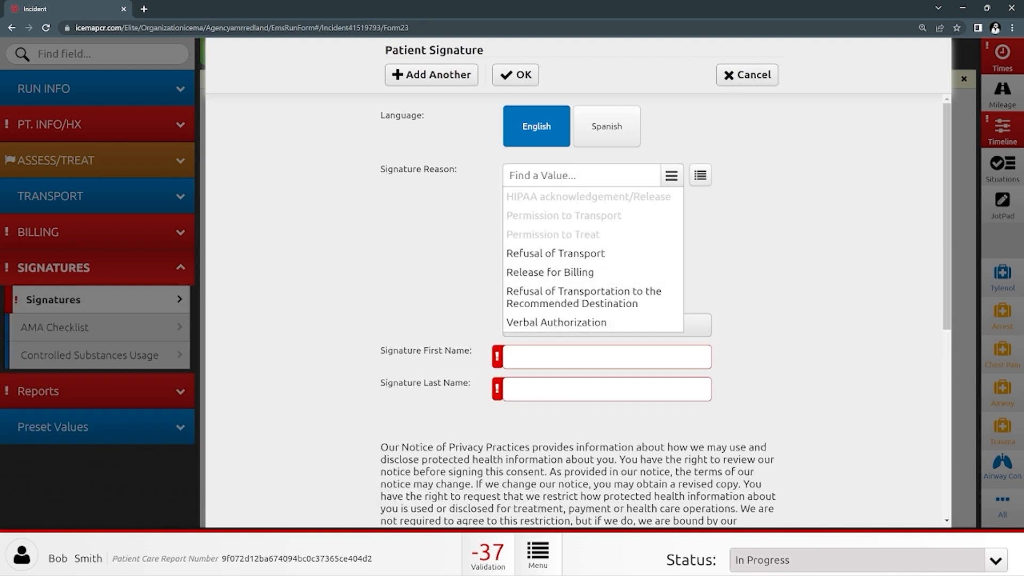
pyautogui.click(550, 272)
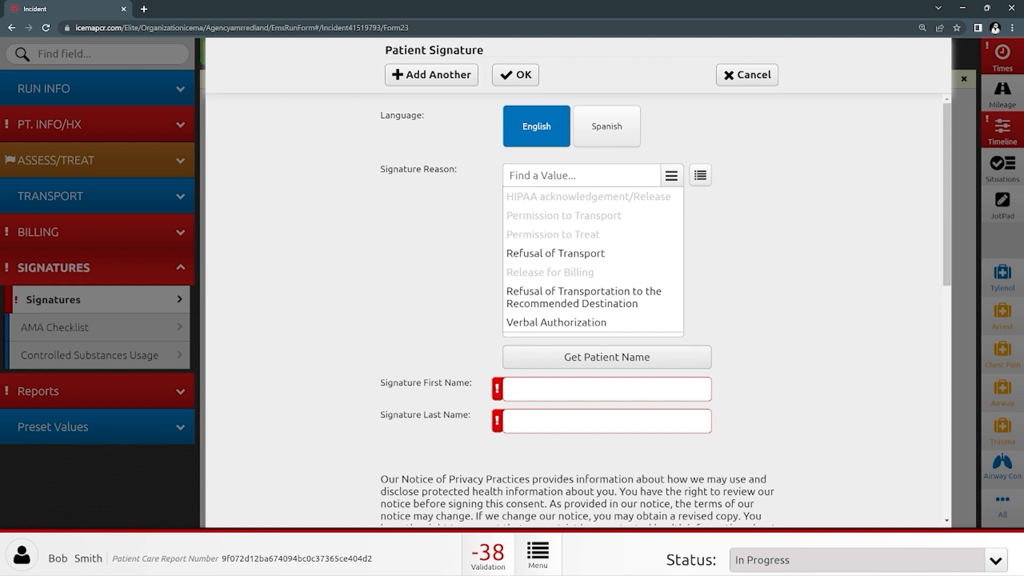
pyautogui.click(783, 297)
pyautogui.scroll(-4, 575, 310)
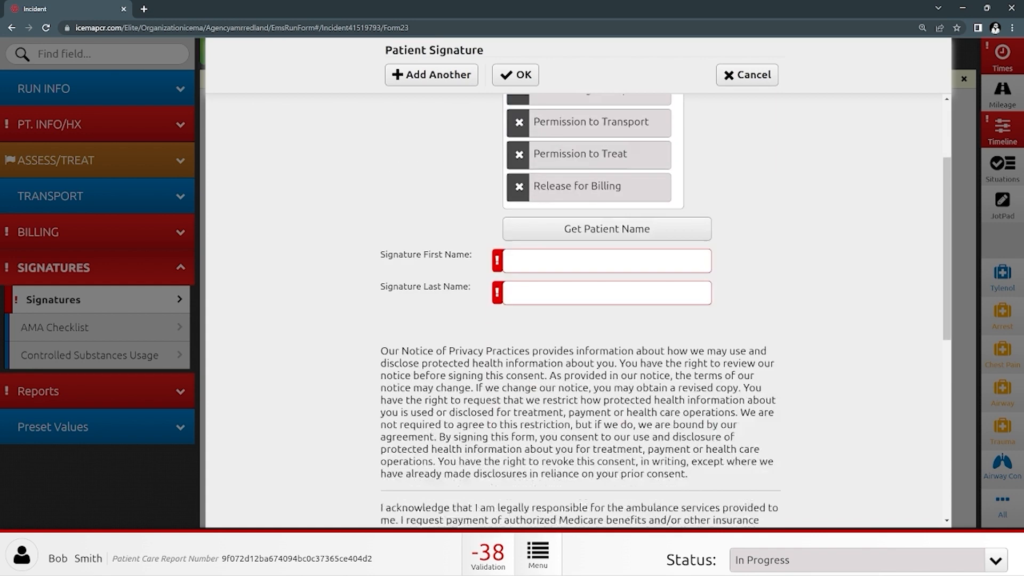
pyautogui.click(606, 133)
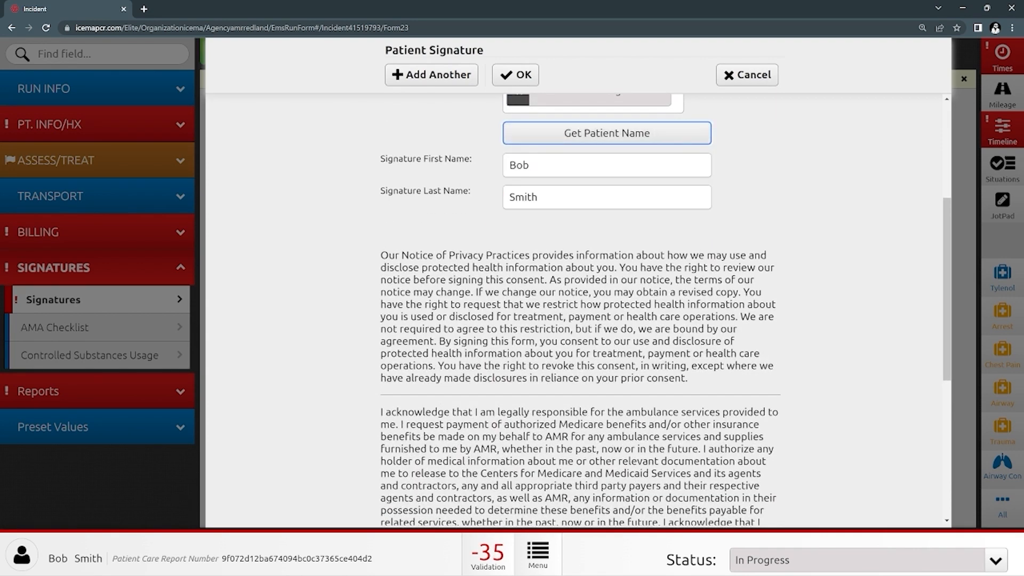
# Step: Draw a trial patient signature freehand in the form's signature area and clear it
pyautogui.scroll(-6, 576, 309)
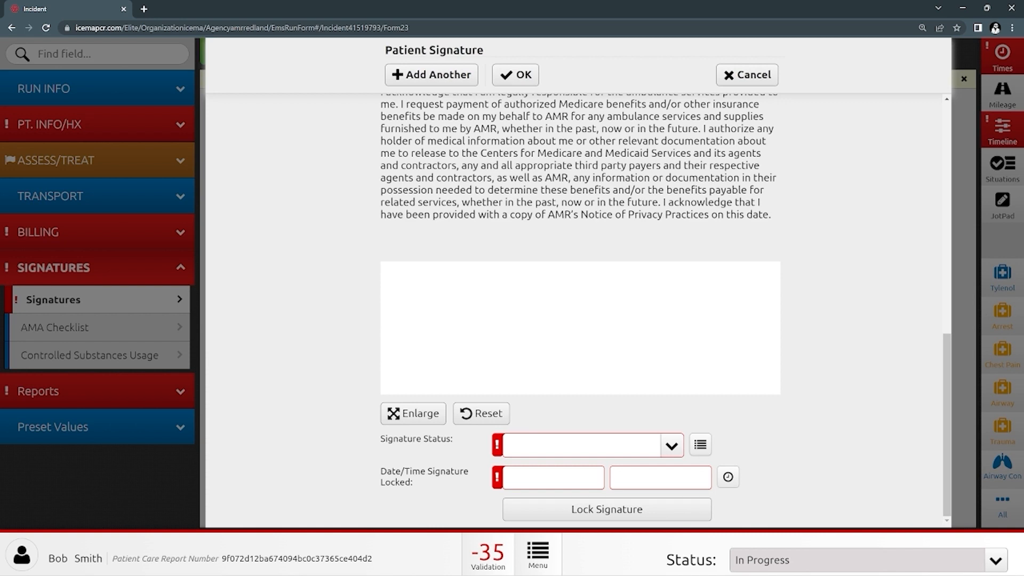
pyautogui.moveTo(520, 321)
pyautogui.mouseDown()
pyautogui.moveTo(617, 327)
pyautogui.moveTo(673, 283)
pyautogui.mouseUp()
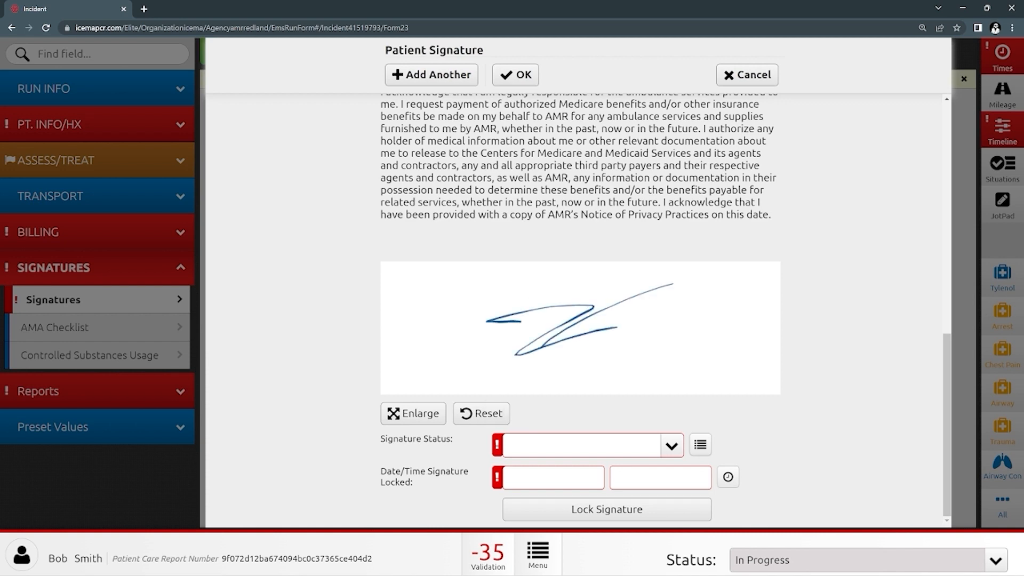
pyautogui.click(481, 414)
pyautogui.click(523, 132)
# Step: Try signing for the patient freehand in the enlarged signature area
pyautogui.click(413, 414)
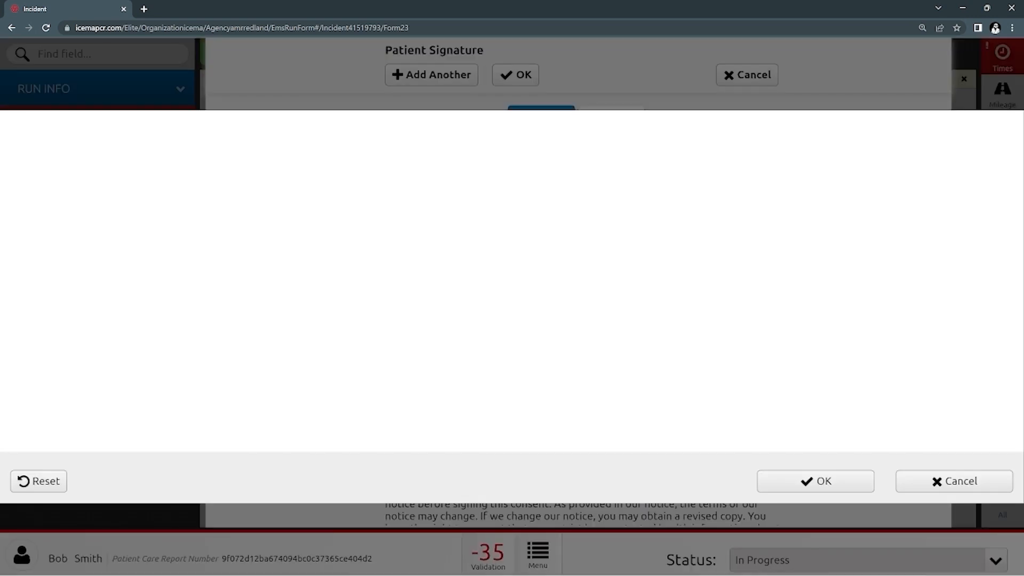
pyautogui.moveTo(183, 266); pyautogui.dragTo(90, 433)
pyautogui.moveTo(88, 291); pyautogui.dragTo(138, 440)
pyautogui.moveTo(166, 415); pyautogui.dragTo(767, 434)
pyautogui.click(815, 481)
# Step: Set the patient's Signature Status to Not Signed - Deceased
pyautogui.click(582, 445)
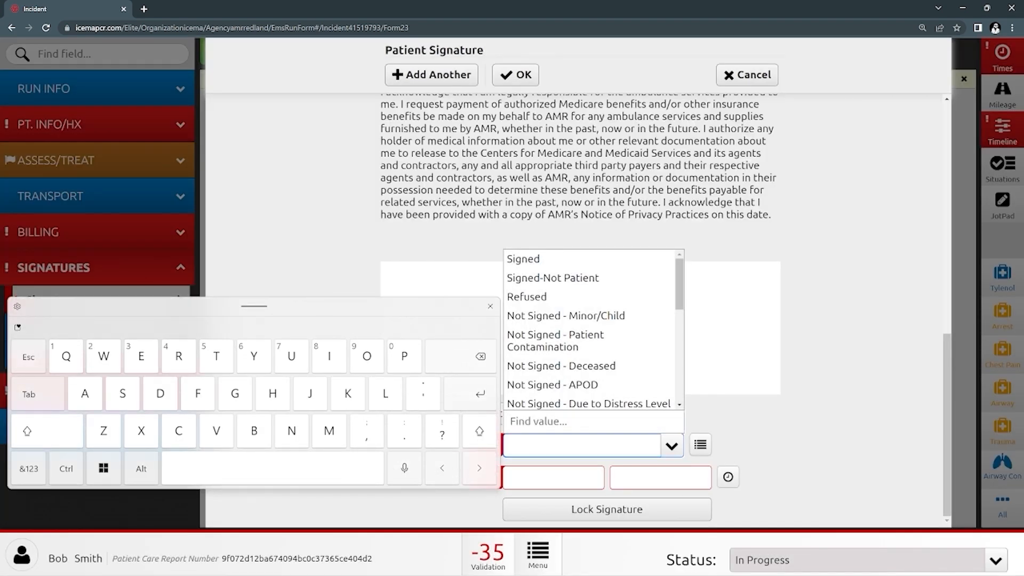
pyautogui.scroll(-5, 592, 329)
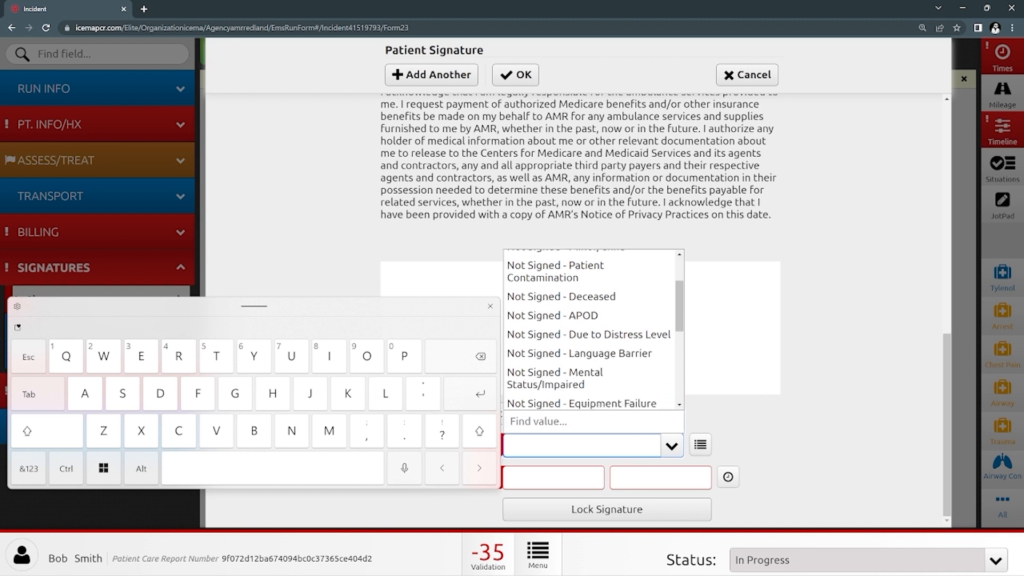
pyautogui.scroll(-2, 591, 330)
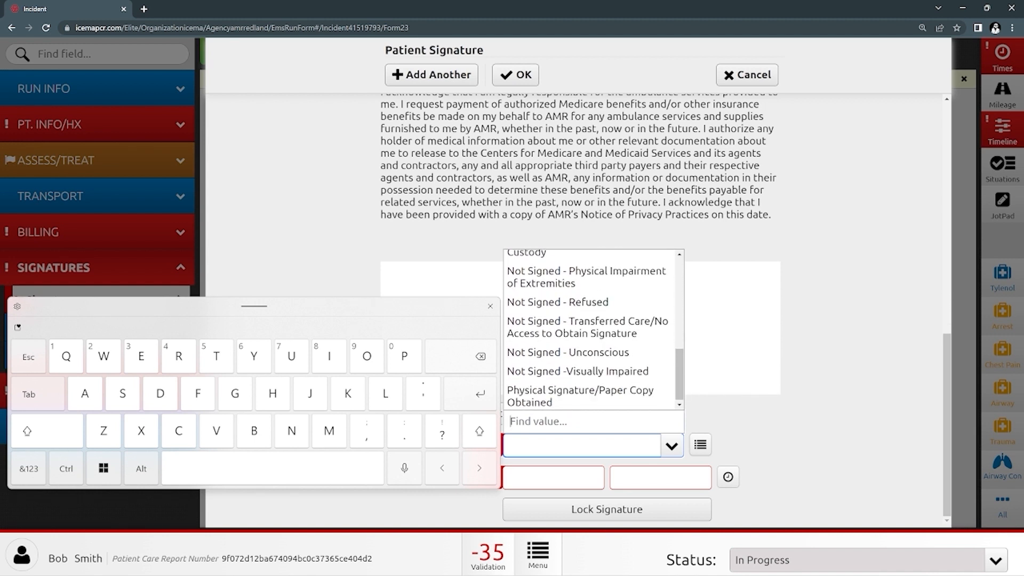
pyautogui.scroll(3, 592, 329)
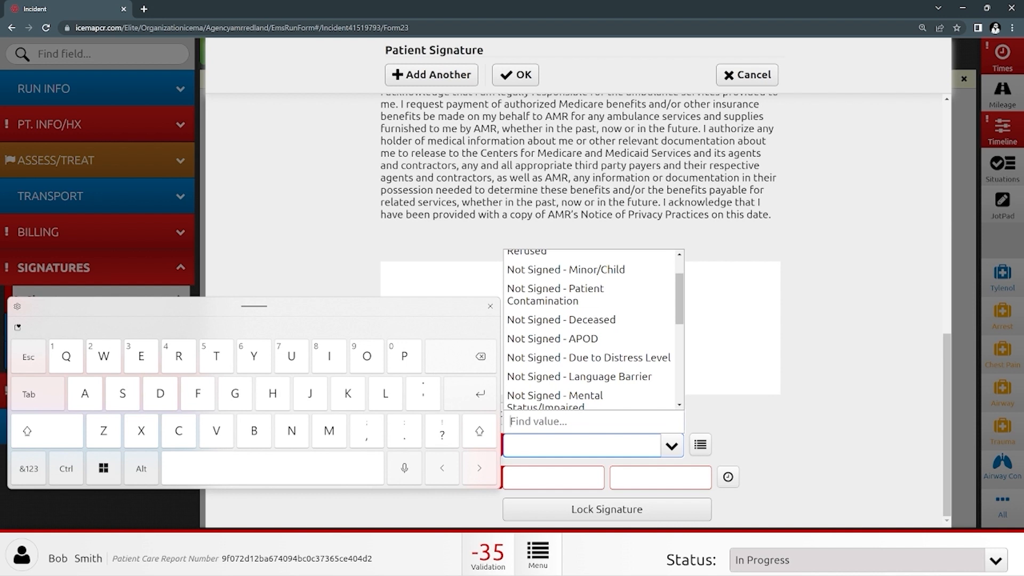
pyautogui.click(562, 320)
# Step: Set the patient's Signature Status to Not Signed - Patient Contamination
pyautogui.scroll(-3, 561, 320)
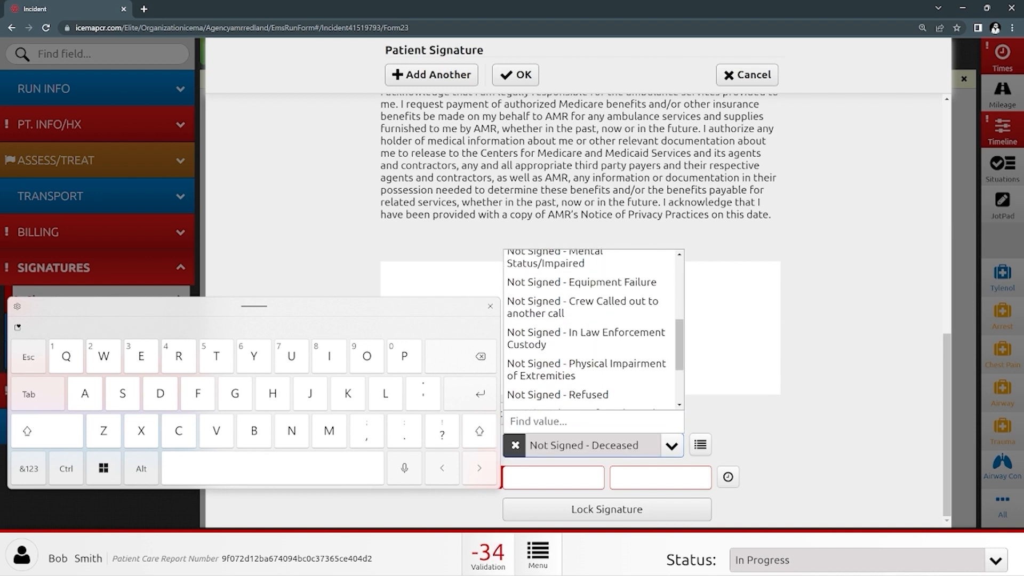
pyautogui.scroll(-3, 591, 329)
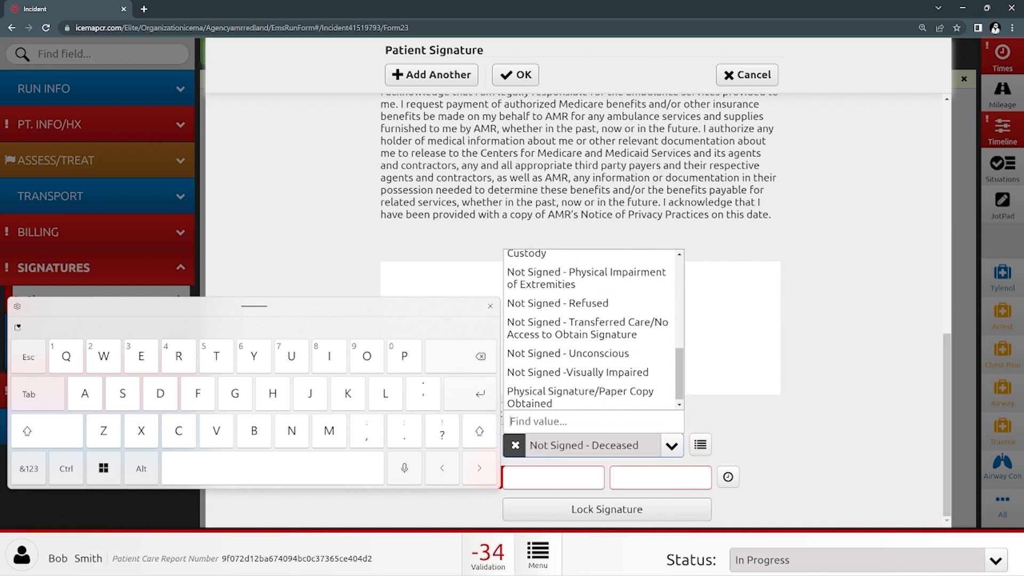
pyautogui.scroll(3, 592, 329)
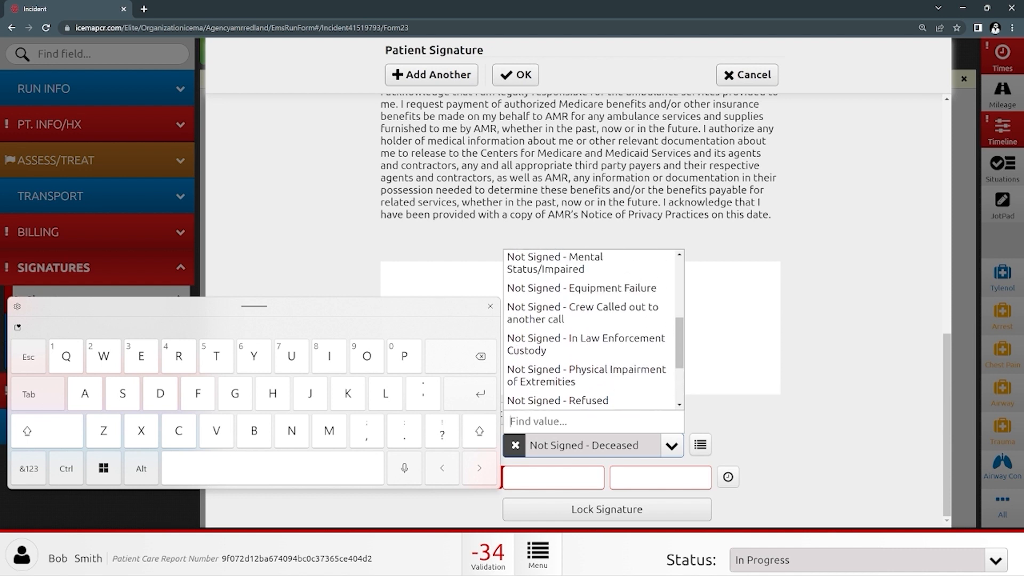
pyautogui.scroll(3, 592, 329)
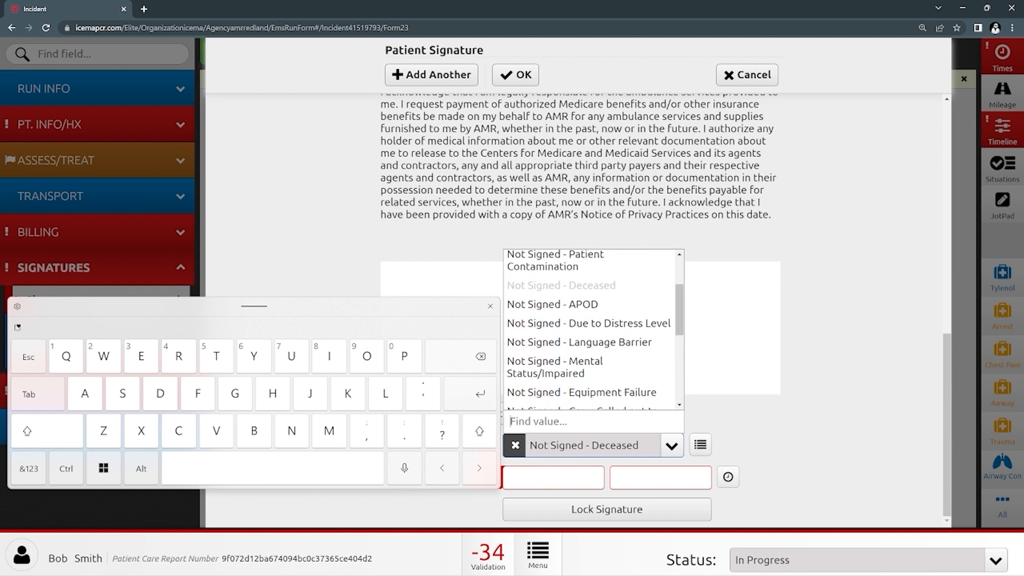
pyautogui.scroll(2, 591, 330)
pyautogui.click(559, 344)
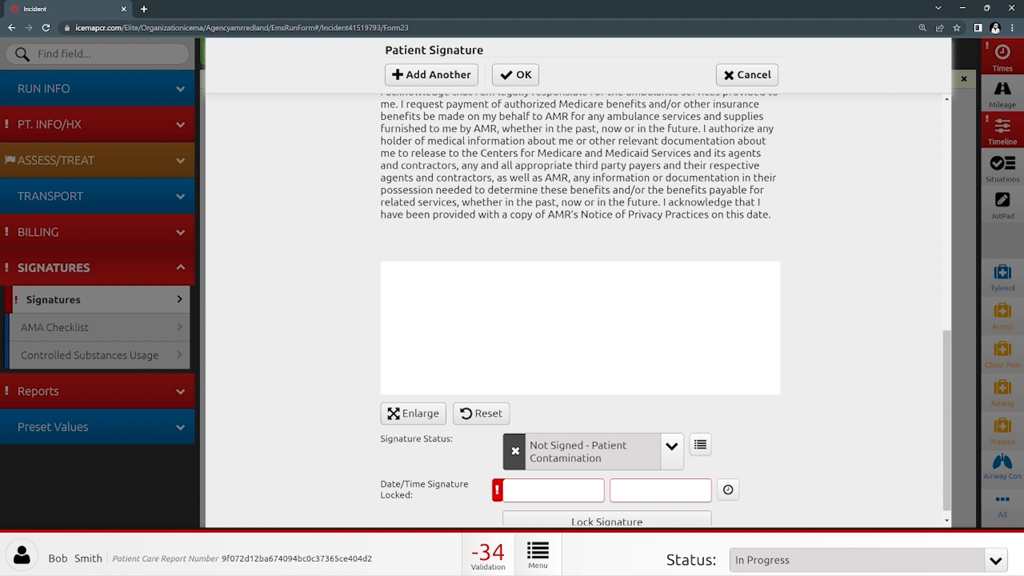
# Step: Fill the patient signature's locked date and time with the current time and accept the entry
pyautogui.scroll(-1, 580, 309)
pyautogui.click(727, 477)
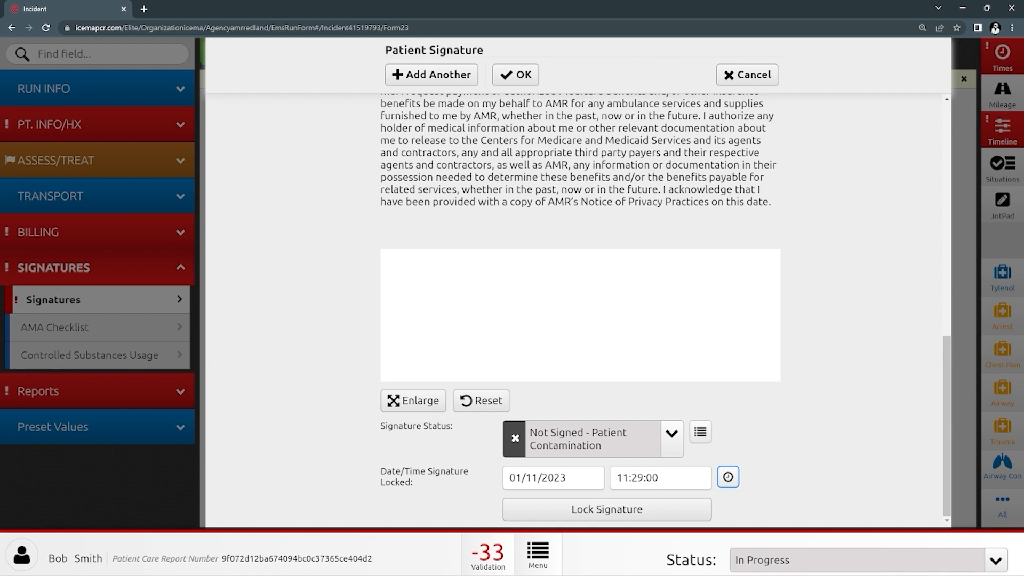
pyautogui.click(515, 75)
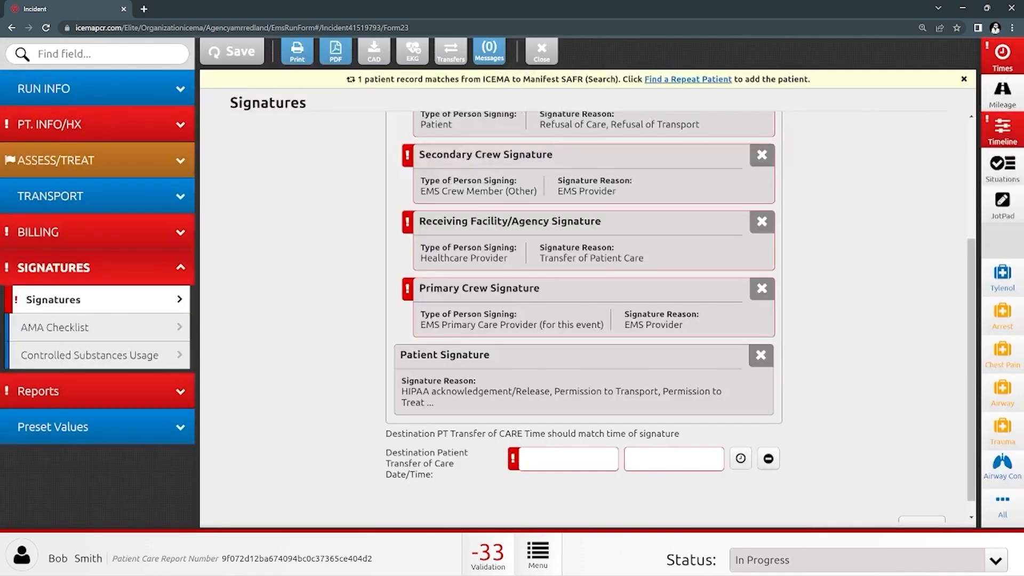
# Step: Sign the Primary Crew Signature entry freehand and set its Signature Status to Signed
pyautogui.click(580, 282)
pyautogui.scroll(-4, 580, 309)
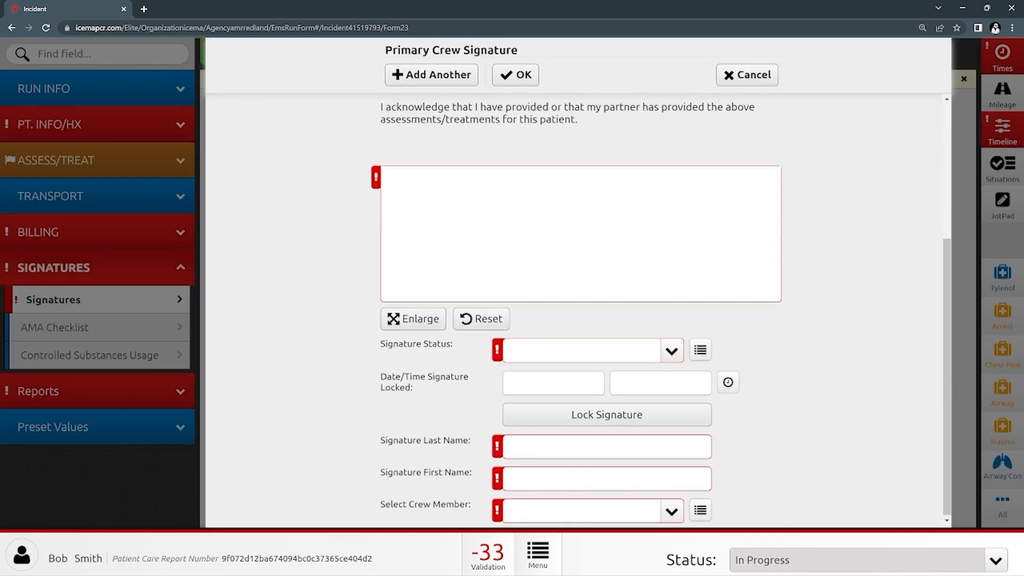
pyautogui.moveTo(570, 188)
pyautogui.mouseDown()
pyautogui.moveTo(624, 213)
pyautogui.moveTo(651, 245)
pyautogui.moveTo(779, 211)
pyautogui.mouseUp()
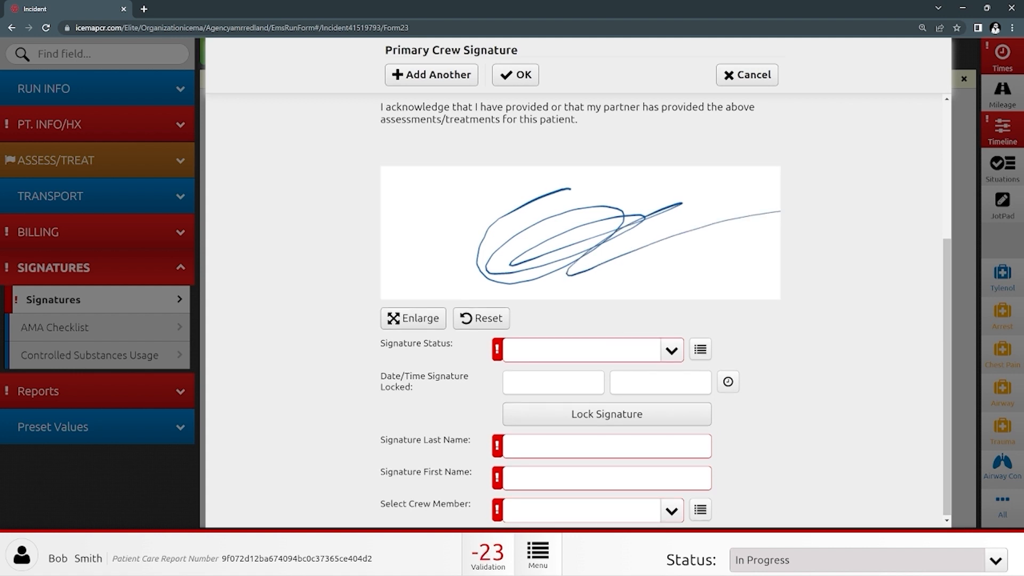
pyautogui.click(630, 351)
pyautogui.click(556, 166)
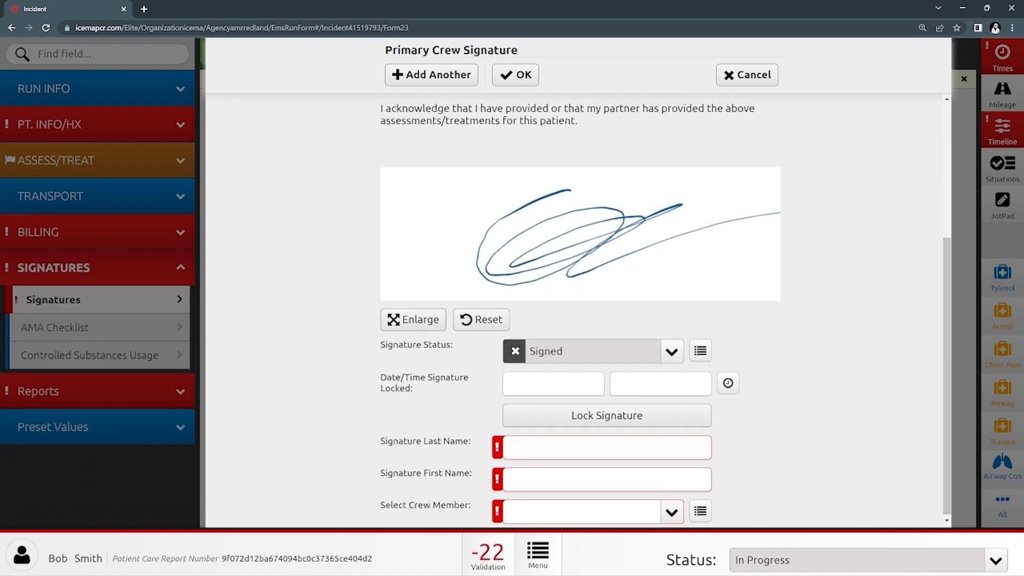
# Step: Stamp the primary crew signature with the current date and time, choose the first current crew member, and accept the entry
pyautogui.click(727, 383)
pyautogui.click(671, 512)
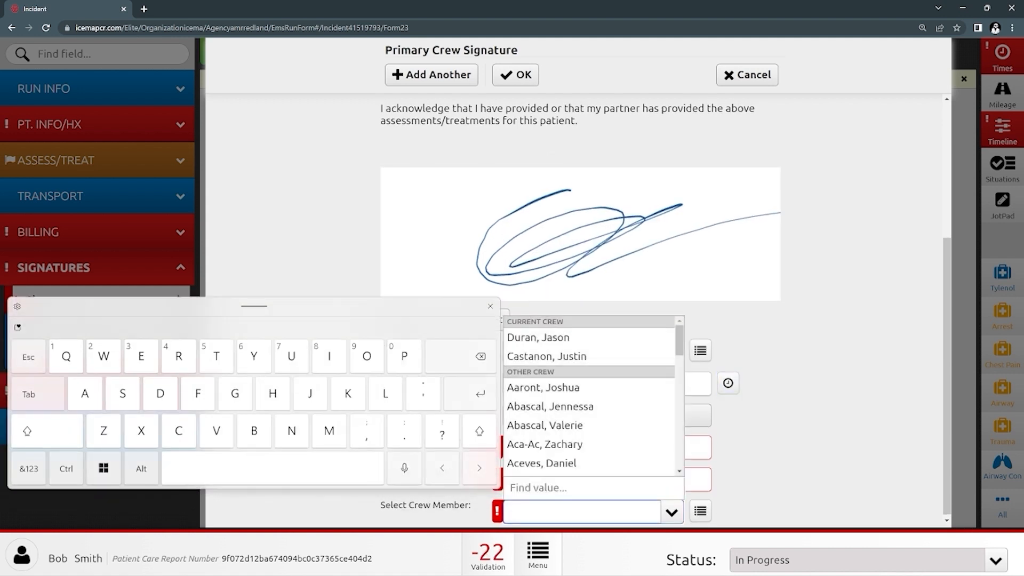
pyautogui.click(548, 338)
pyautogui.click(671, 512)
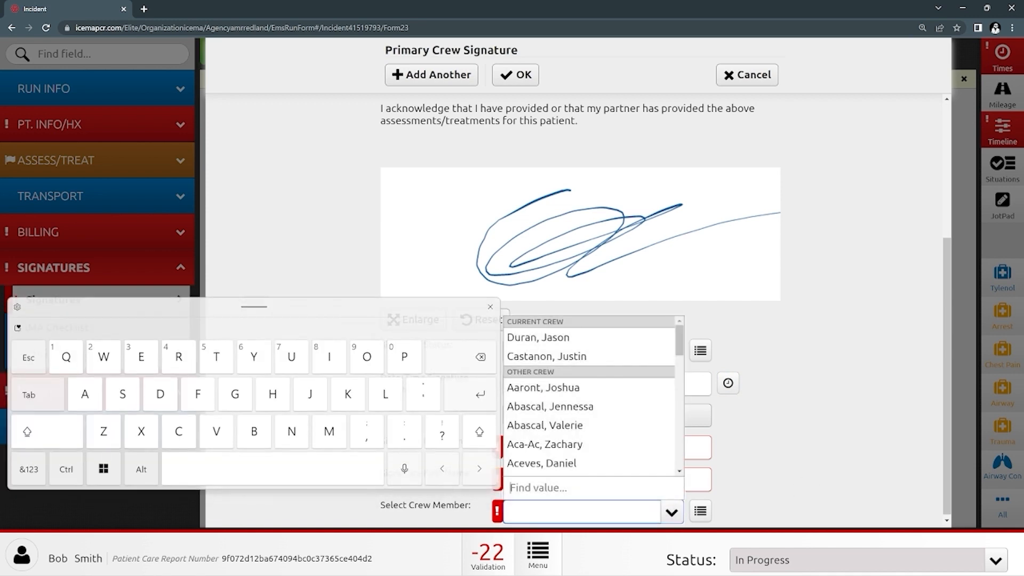
pyautogui.click(548, 337)
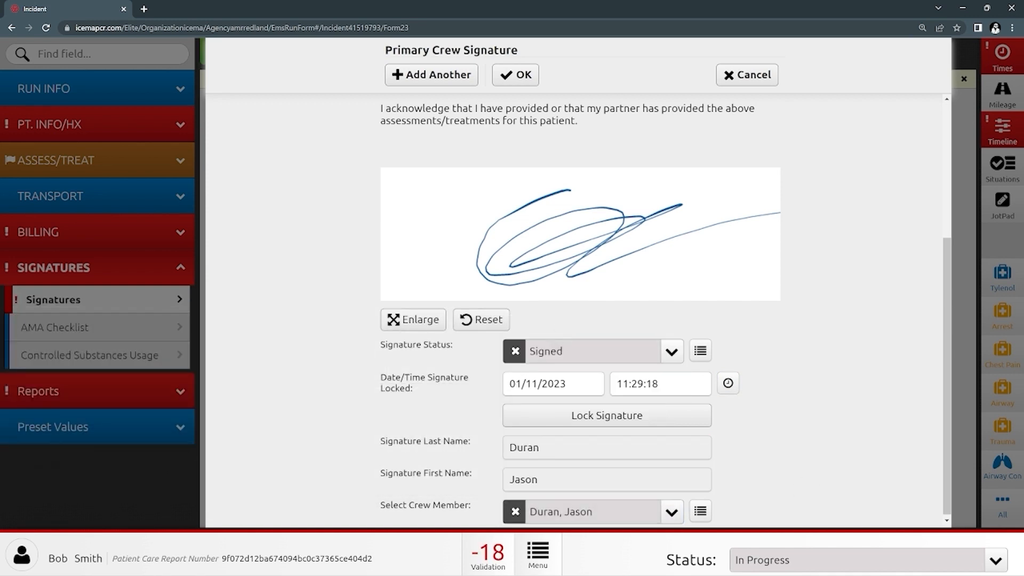
pyautogui.click(515, 75)
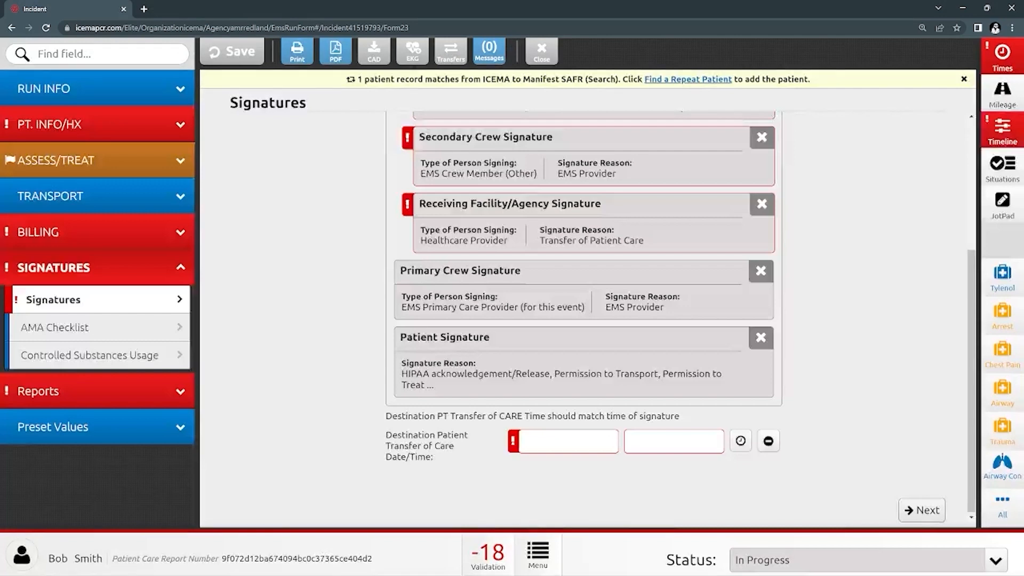
# Step: In the Secondary Crew Signature entry, choose the second current crew member and draw the signature freehand
pyautogui.scroll(2, 577, 250)
pyautogui.click(578, 250)
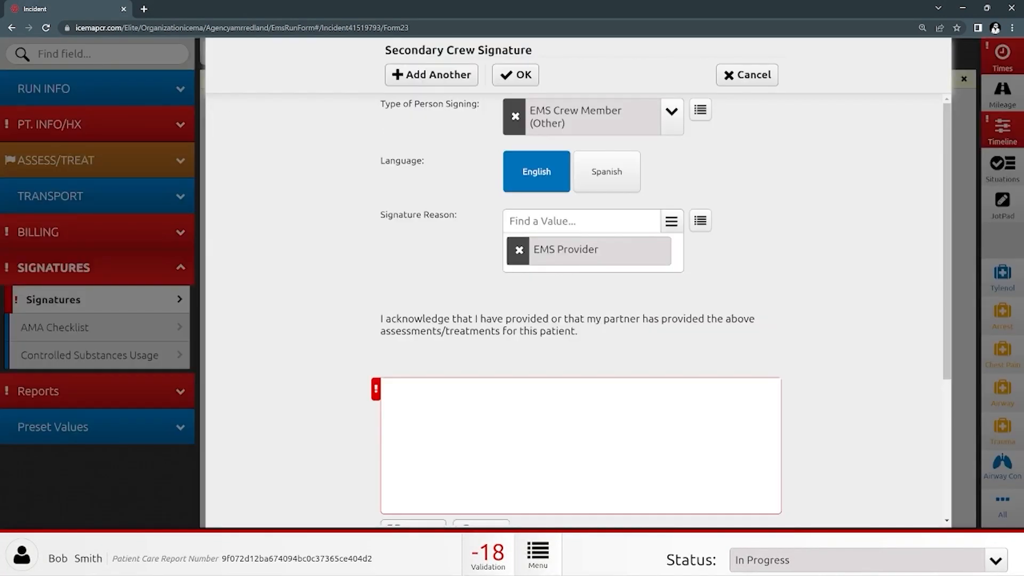
pyautogui.scroll(-4, 578, 249)
pyautogui.click(671, 445)
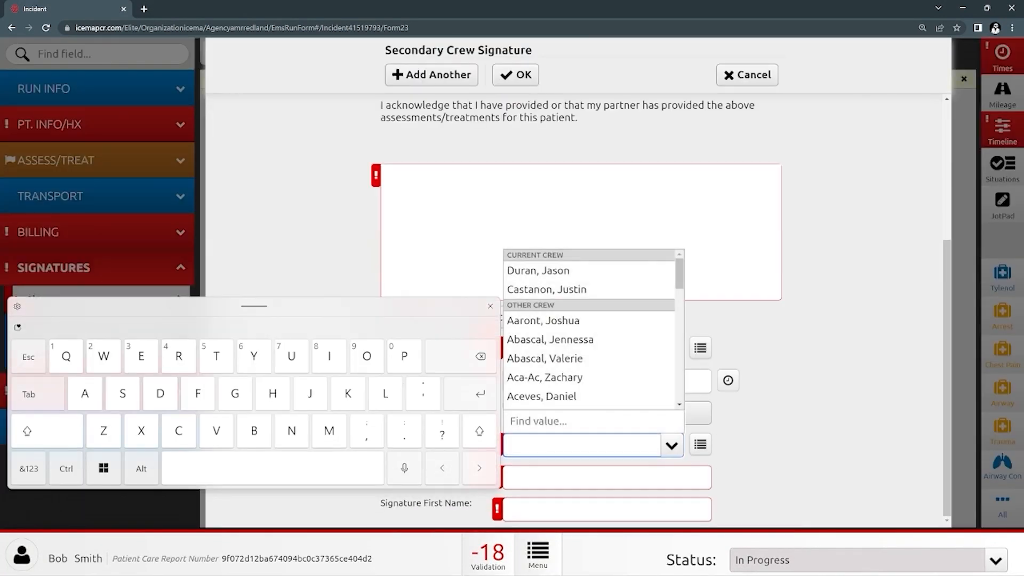
pyautogui.click(548, 290)
pyautogui.moveTo(628, 193)
pyautogui.mouseDown()
pyautogui.moveTo(674, 223)
pyautogui.moveTo(661, 272)
pyautogui.moveTo(780, 252)
pyautogui.mouseUp()
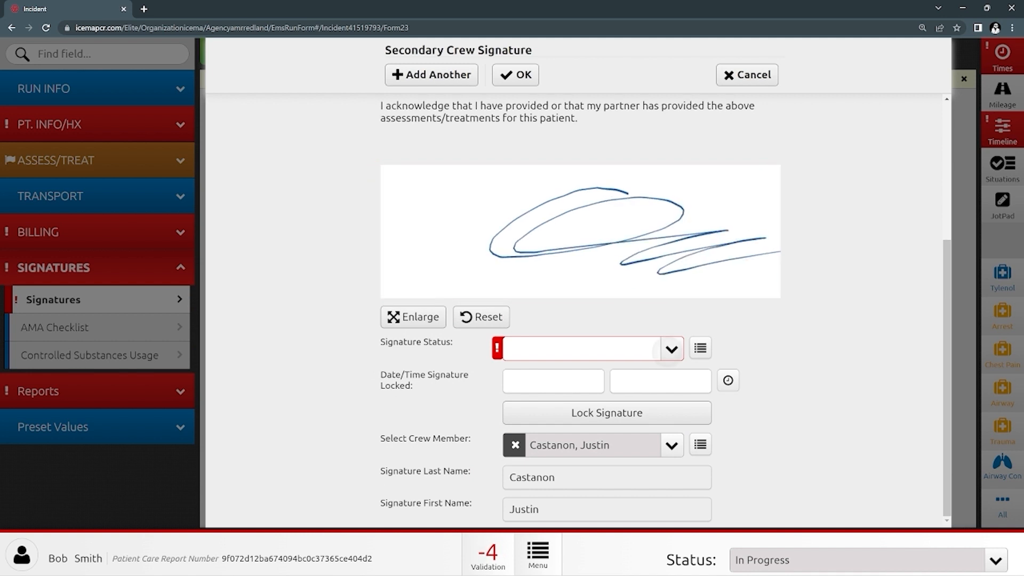
# Step: Set the Secondary Crew Signature's status to Signed and accept the entry
pyautogui.click(670, 350)
pyautogui.click(523, 162)
pyautogui.click(515, 75)
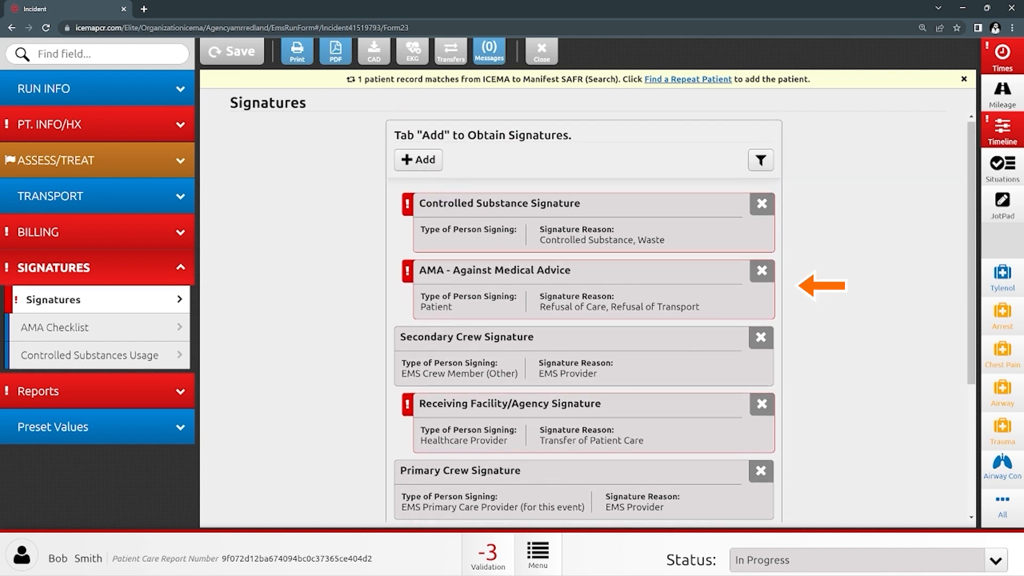
# Step: Open the AMA - Against Medical Advice entry and add the signature reason Refusal of Transportation to the Recommended Destination
pyautogui.click(581, 289)
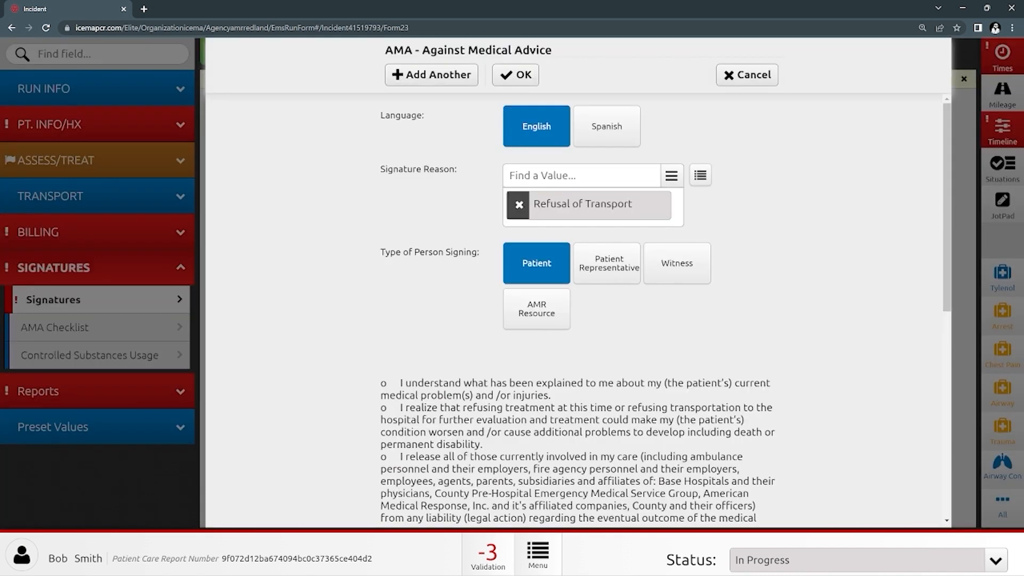
pyautogui.scroll(-1, 578, 309)
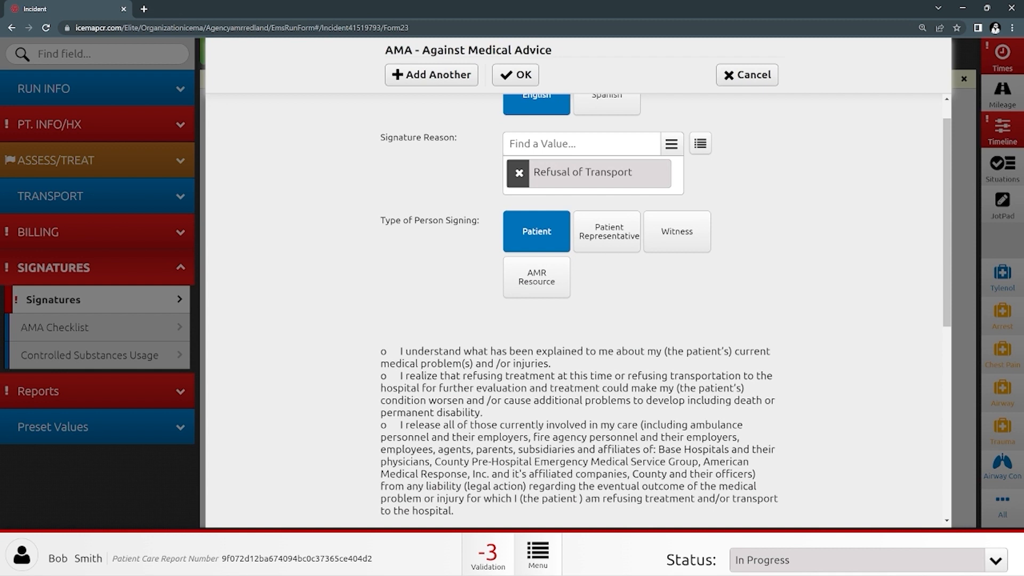
pyautogui.click(582, 144)
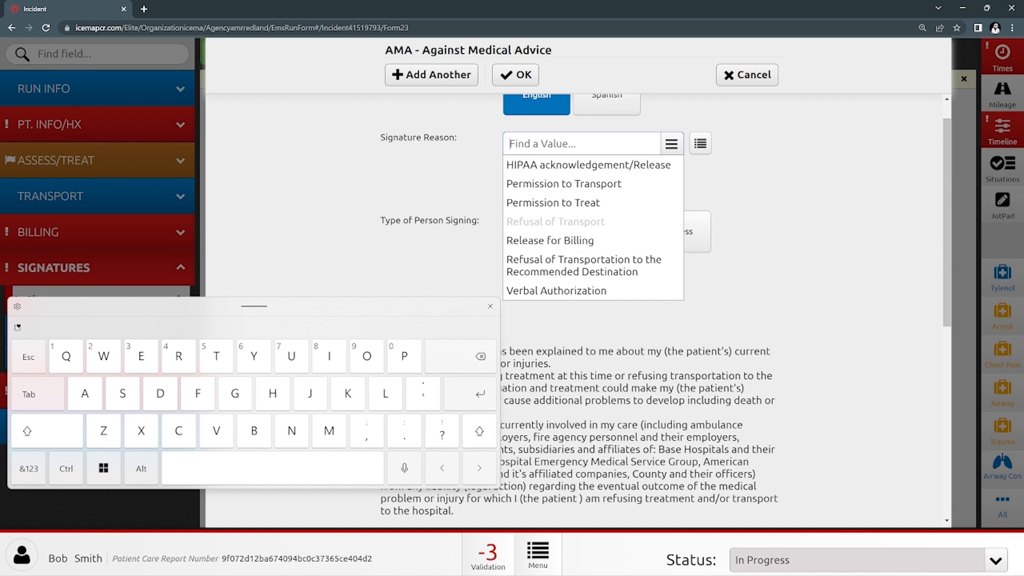
pyautogui.click(583, 265)
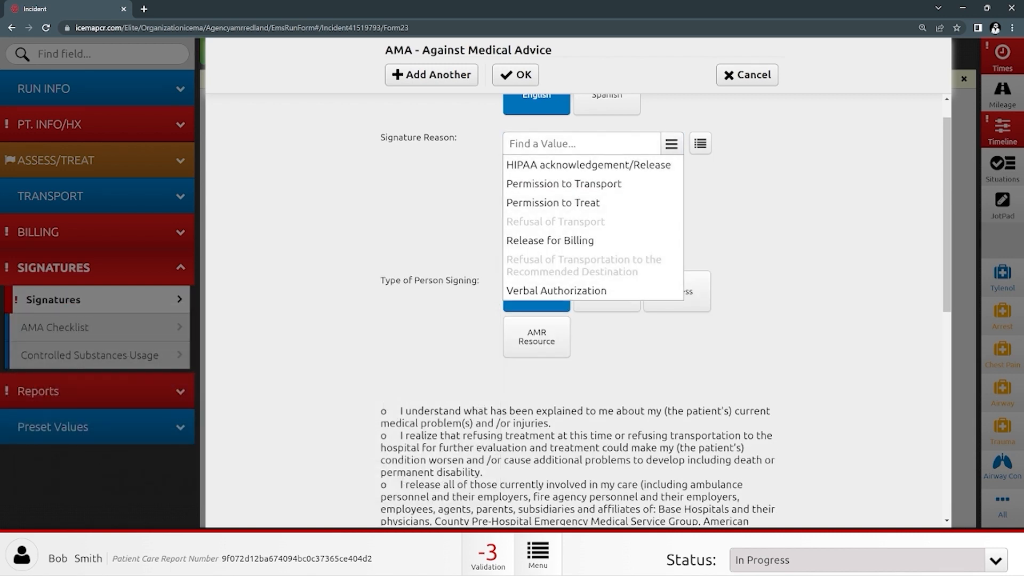
pyautogui.click(800, 224)
pyautogui.scroll(-8, 579, 309)
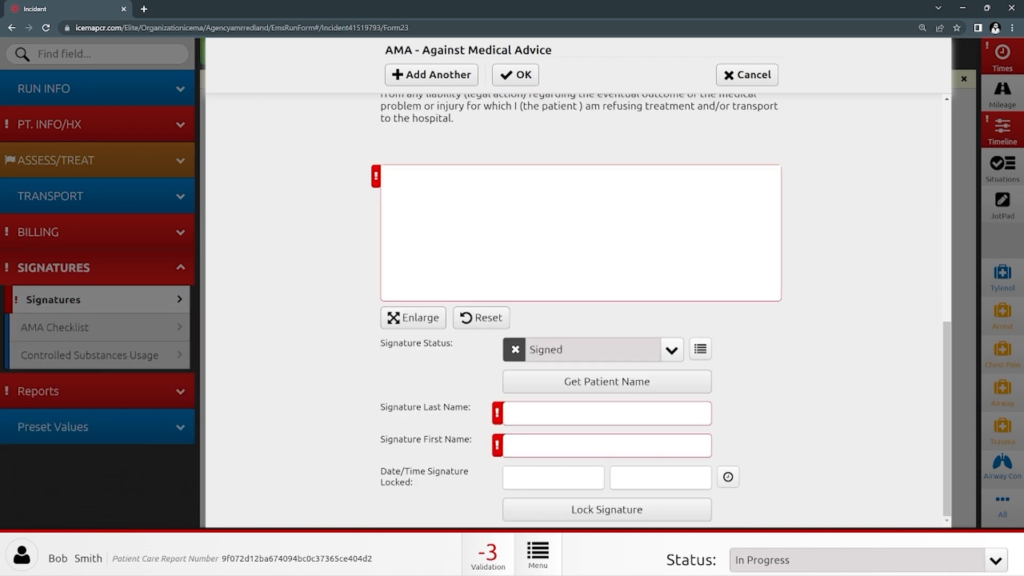
# Step: Pull the patient's name into the AMA entry, draw the patient's signature freehand, and accept the entry
pyautogui.click(606, 381)
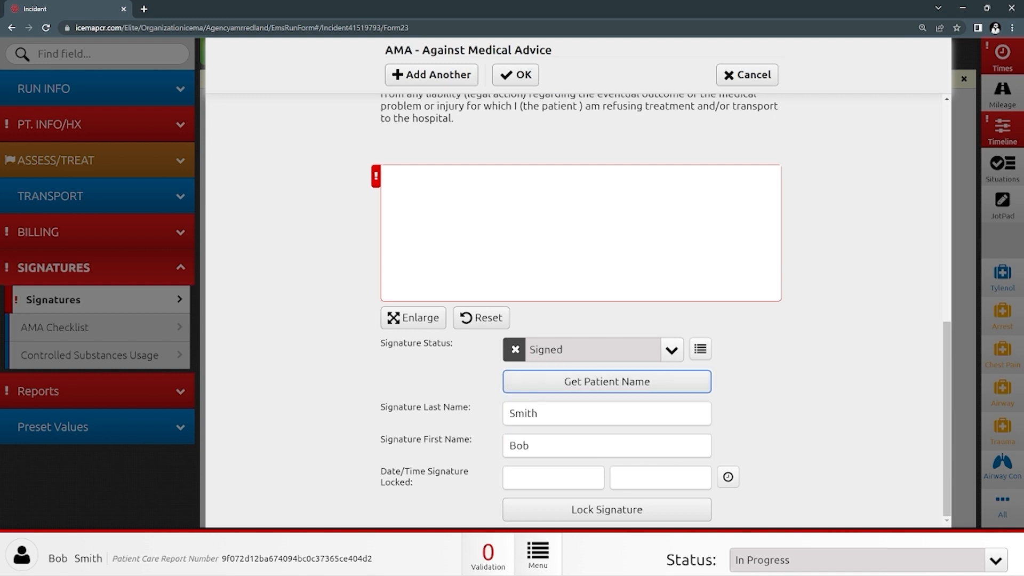
pyautogui.moveTo(490, 222)
pyautogui.mouseDown()
pyautogui.moveTo(546, 194)
pyautogui.moveTo(454, 268)
pyautogui.moveTo(480, 296)
pyautogui.mouseUp()
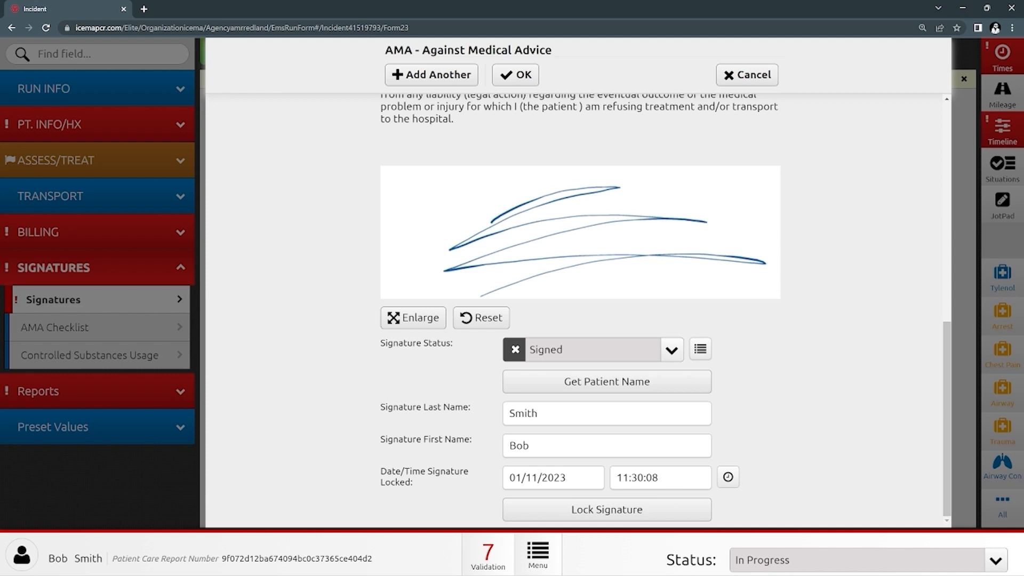
pyautogui.scroll(8, 578, 309)
pyautogui.click(515, 75)
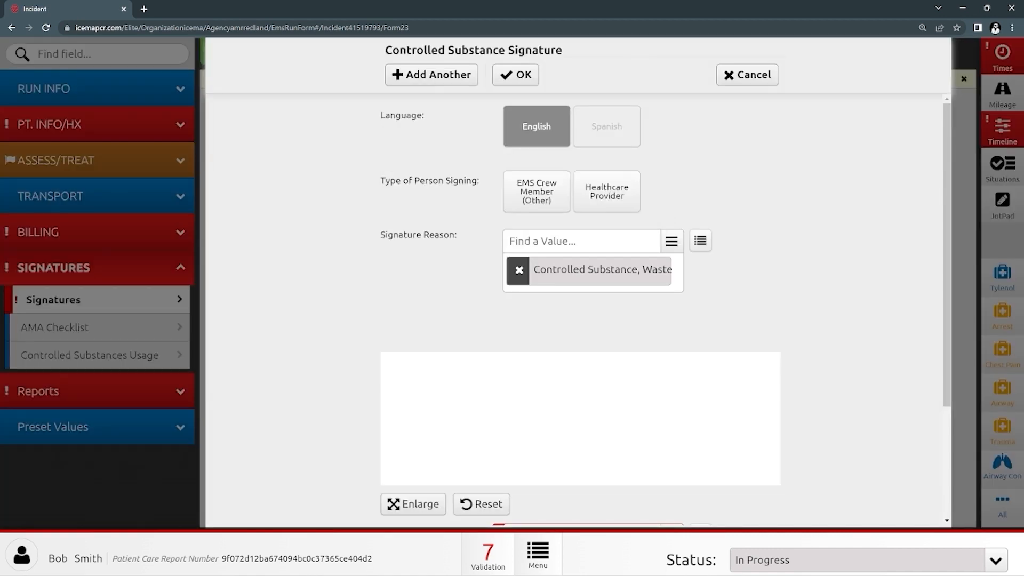
# Step: In the Controlled Substance Signature entry, set the Signature Status to Signed and draw the signature freehand
pyautogui.scroll(-3, 576, 309)
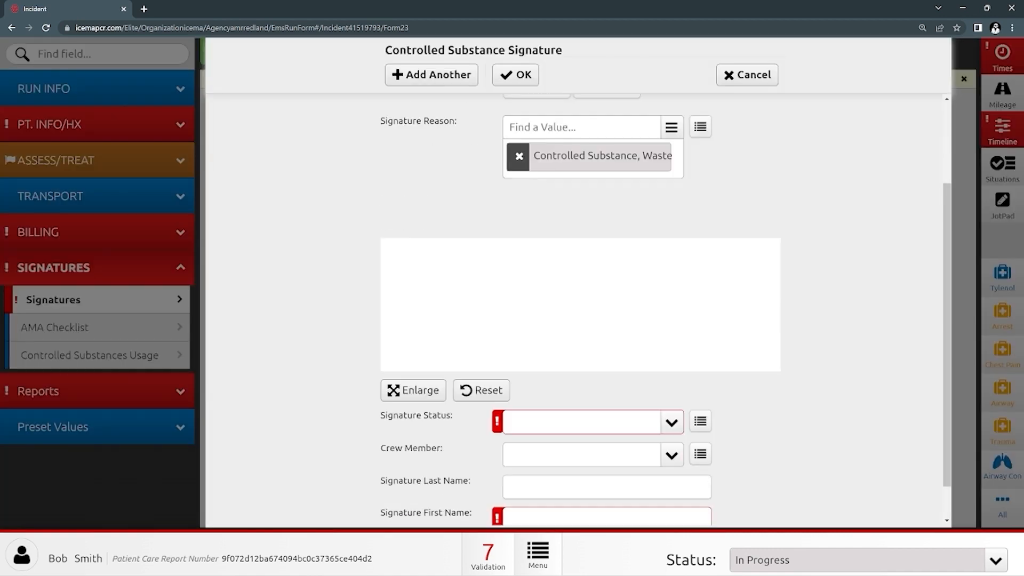
pyautogui.click(591, 380)
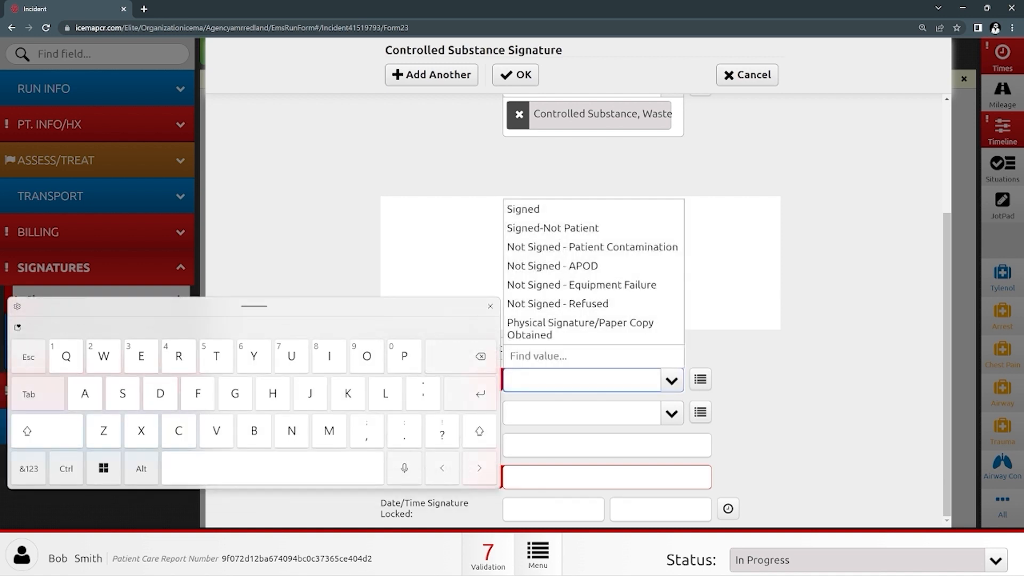
pyautogui.click(525, 209)
pyautogui.moveTo(591, 244)
pyautogui.mouseDown()
pyautogui.moveTo(596, 230)
pyautogui.moveTo(554, 303)
pyautogui.mouseUp()
# Step: Enter the nurse's first name followed by RN as Signature First Name, and RN as Signature Last Name
pyautogui.click(607, 477)
pyautogui.write('ryan RN')
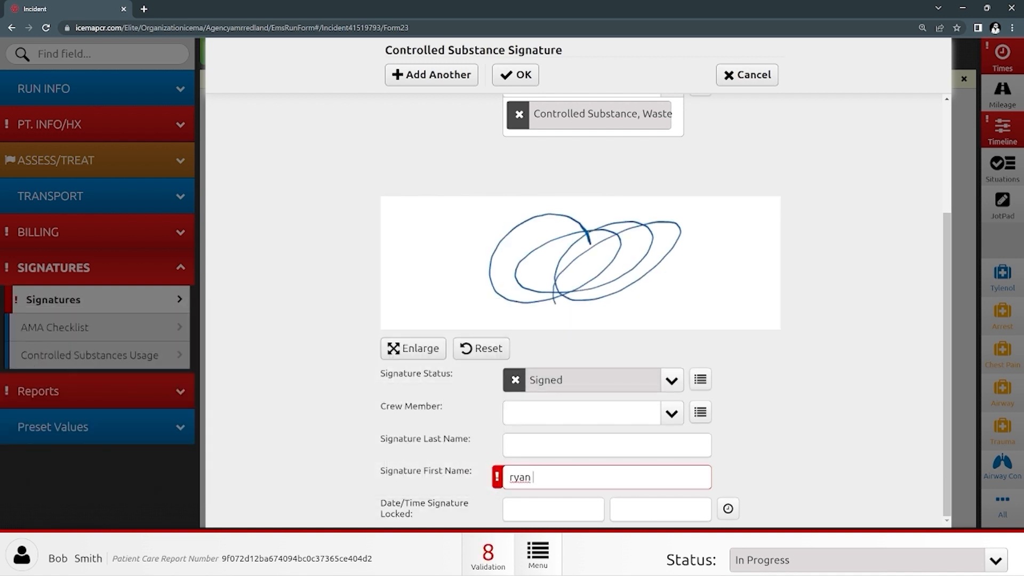
pyautogui.click(835, 429)
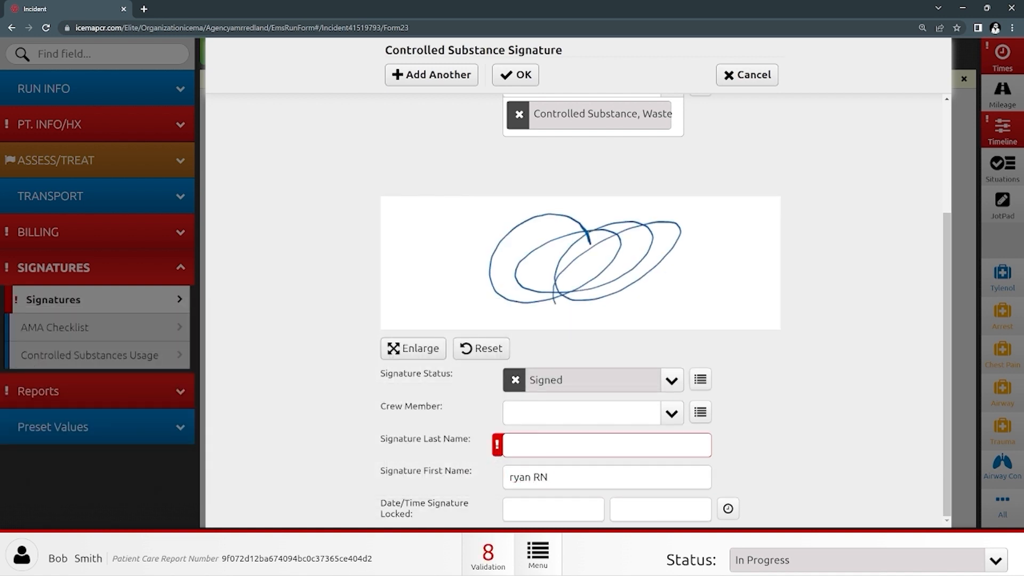
pyautogui.click(606, 445)
pyautogui.write('N')
pyautogui.press('BackSpace')
pyautogui.write('RN')
pyautogui.click(835, 430)
pyautogui.rightClick(823, 273)
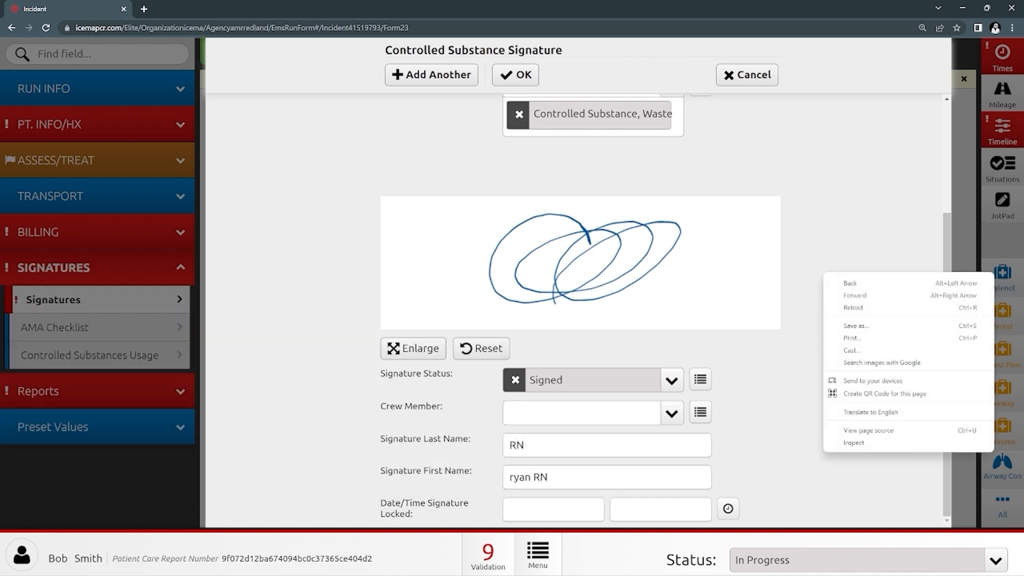
pyautogui.press('Escape')
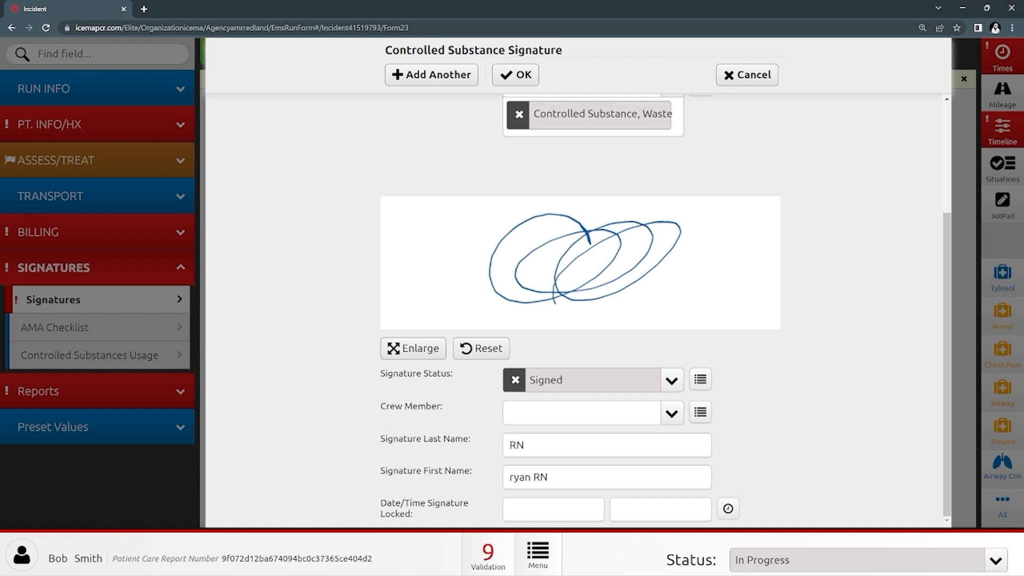
# Step: Stamp the controlled substance signature with the current date and time, set Type of Person Signing to Healthcare Provider, and accept the entry
pyautogui.click(728, 508)
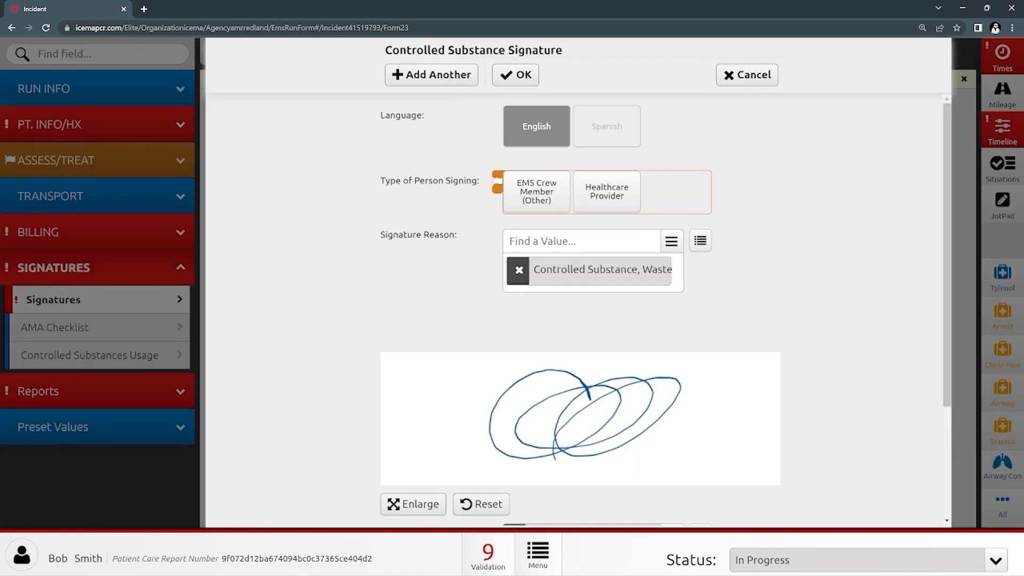
pyautogui.click(606, 191)
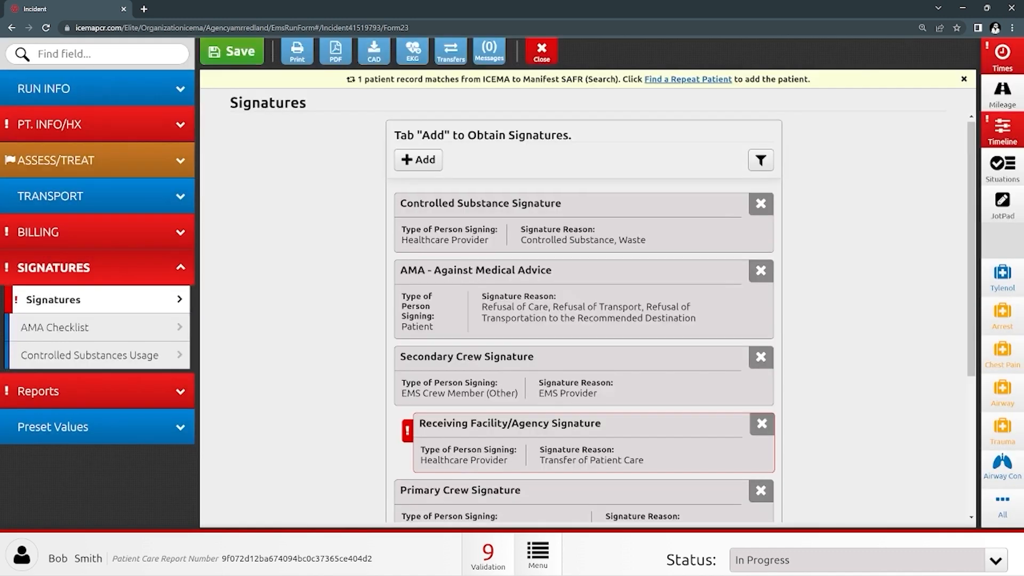
pyautogui.scroll(3, 584, 319)
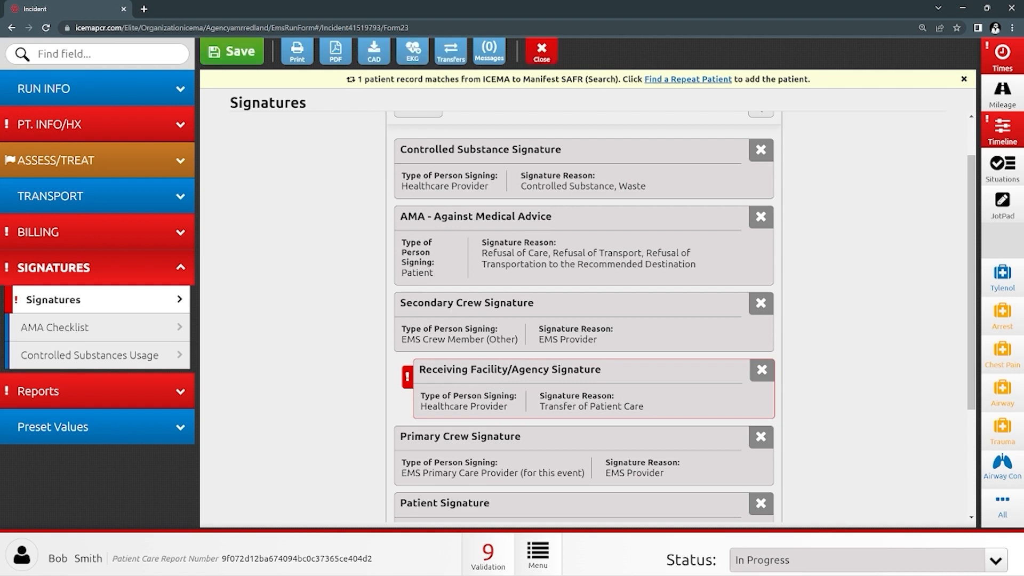
# Step: Sign the Receiving Facility/Agency Signature entry freehand, fill in the nurse's name, and stamp it with the current date and time
pyautogui.click(604, 388)
pyautogui.scroll(-1, 660, 315)
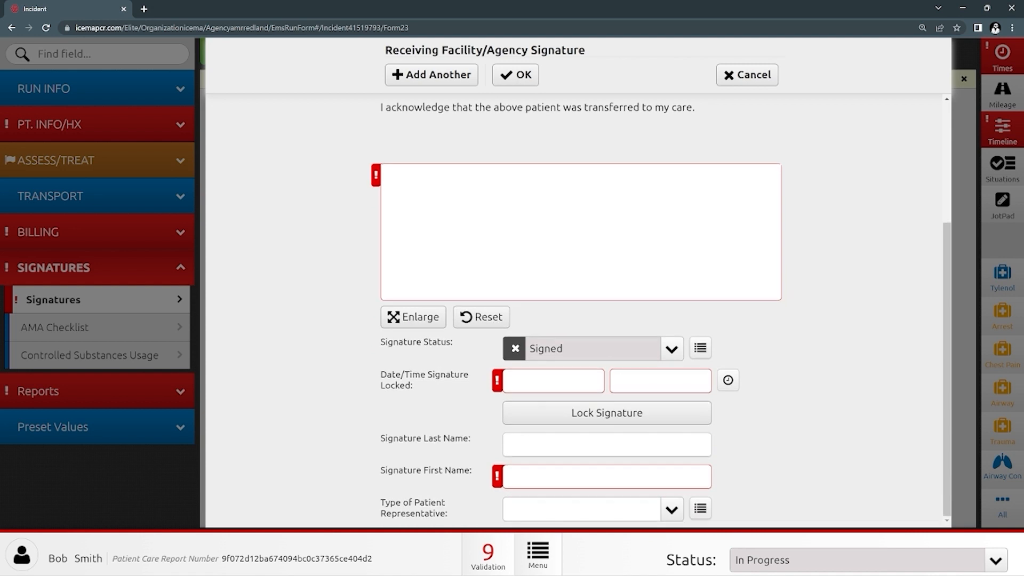
pyautogui.moveTo(587, 246); pyautogui.dragTo(779, 190)
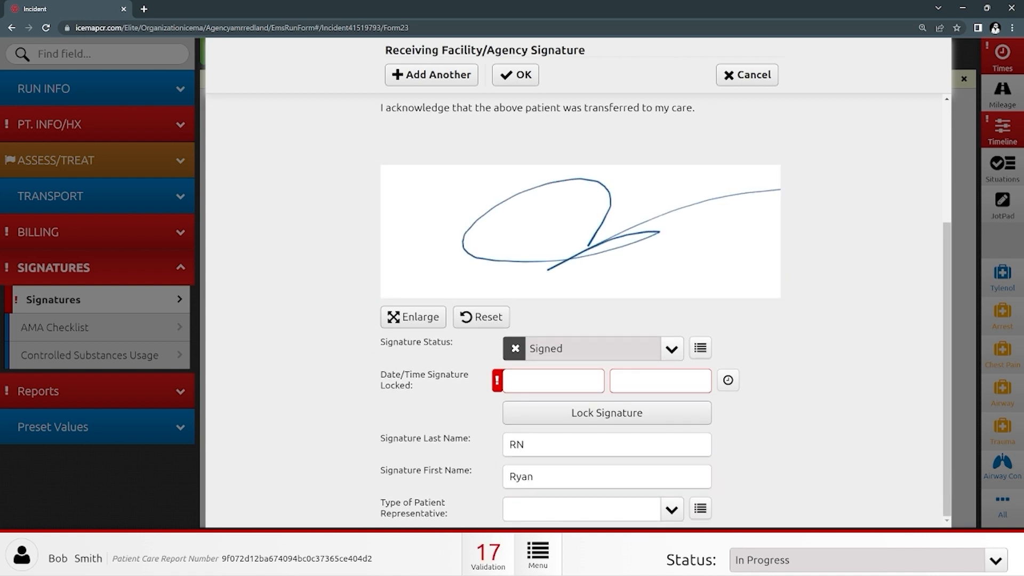
pyautogui.click(727, 379)
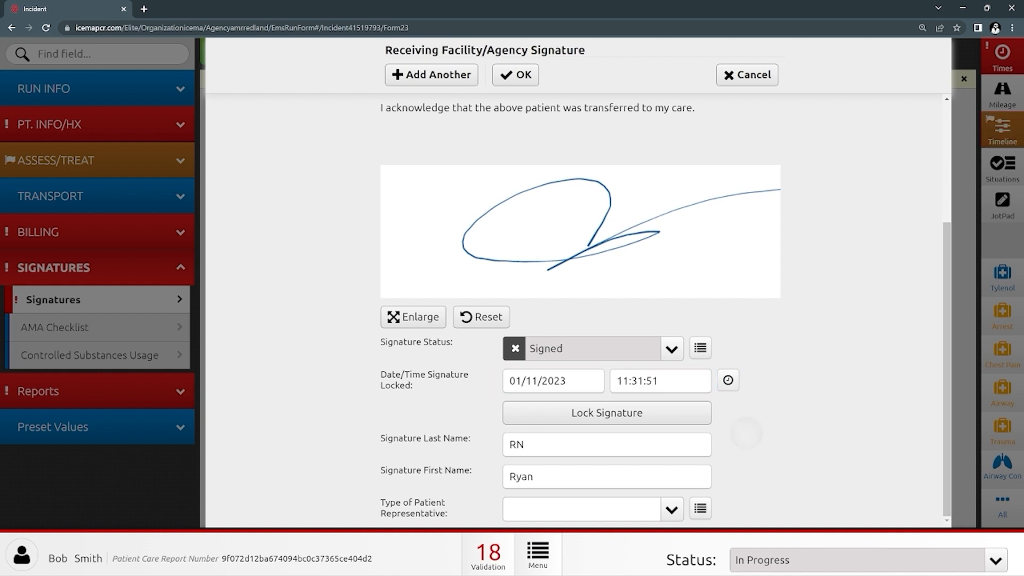
# Step: Bring up the confirmation for locking the receiving facility signature, cancel it, and accept the entry
pyautogui.click(650, 414)
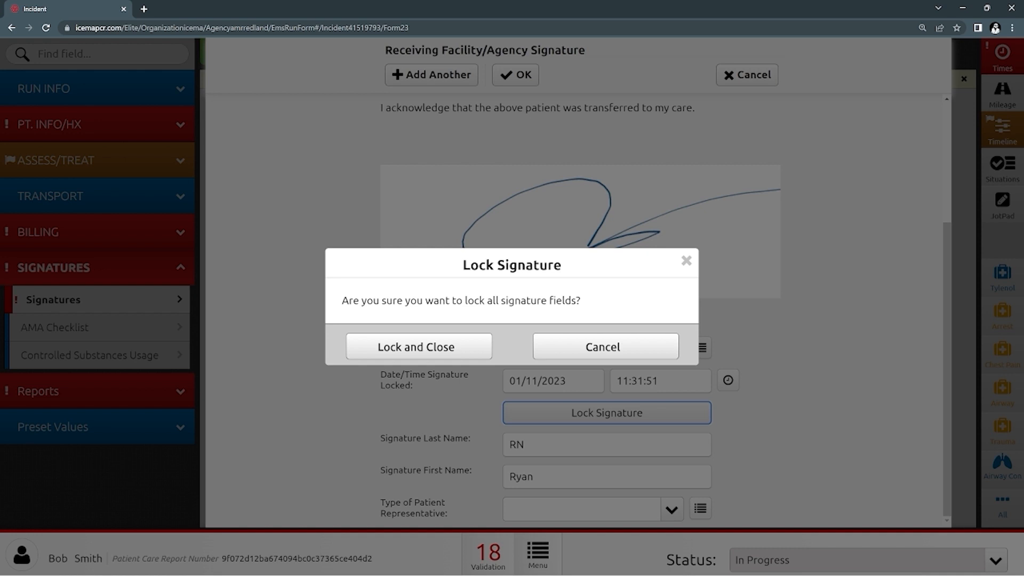
pyautogui.click(631, 341)
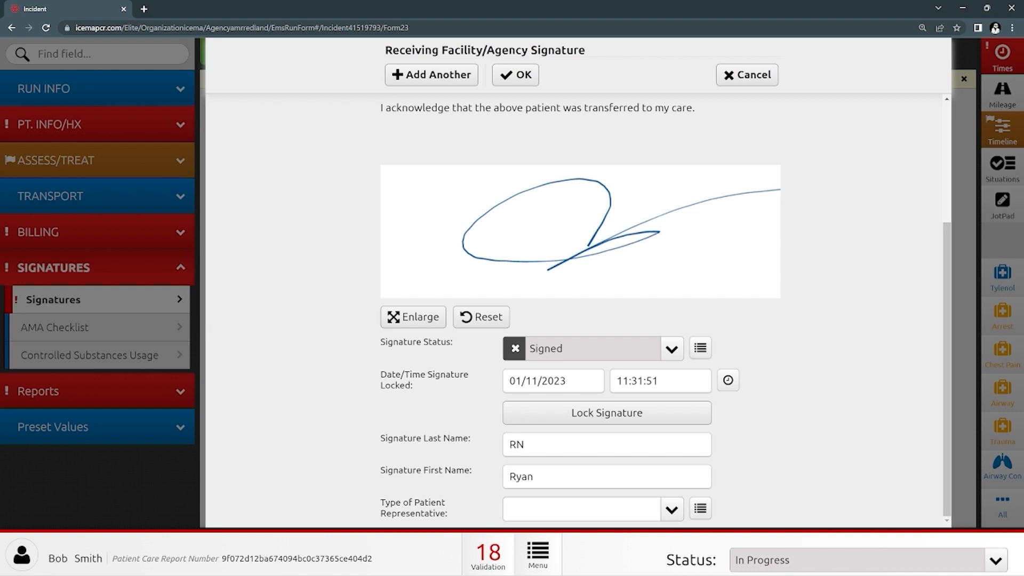
pyautogui.click(515, 75)
# Step: Fill Destination Patient Transfer of Care Date/Time with the current date and time and collapse the Signatures section
pyautogui.scroll(-3, 584, 320)
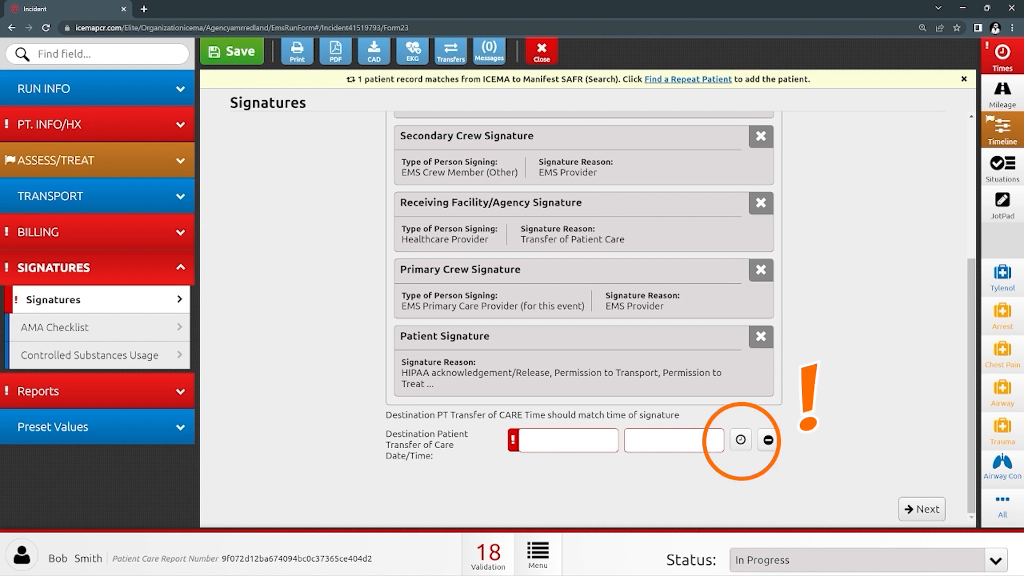
pyautogui.click(740, 440)
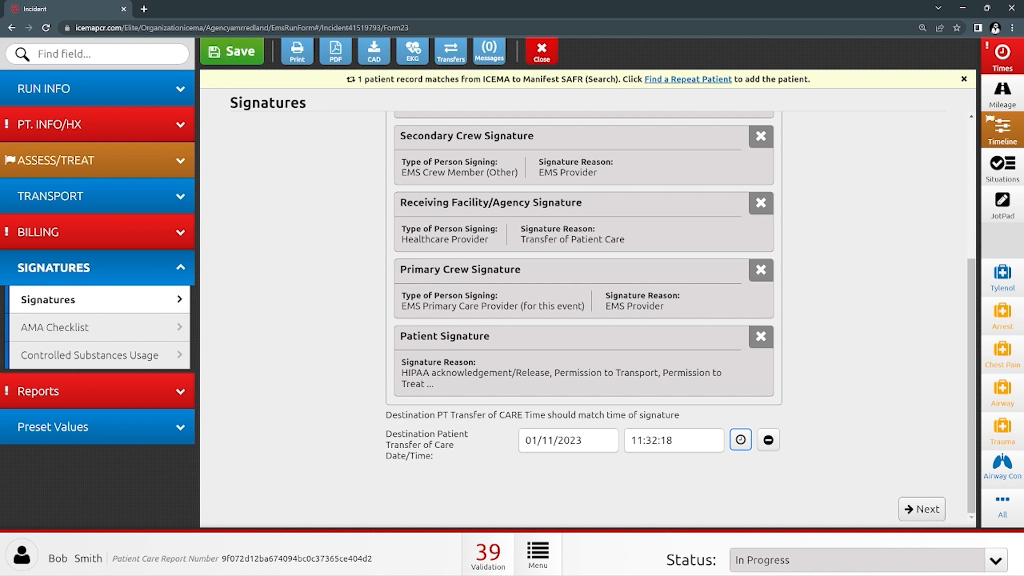
pyautogui.click(871, 419)
pyautogui.click(180, 267)
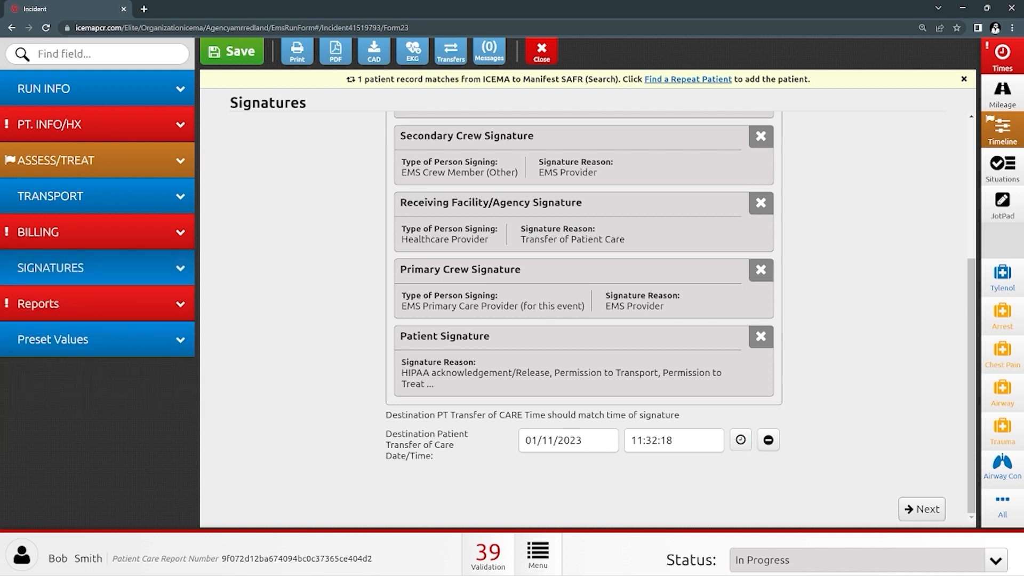